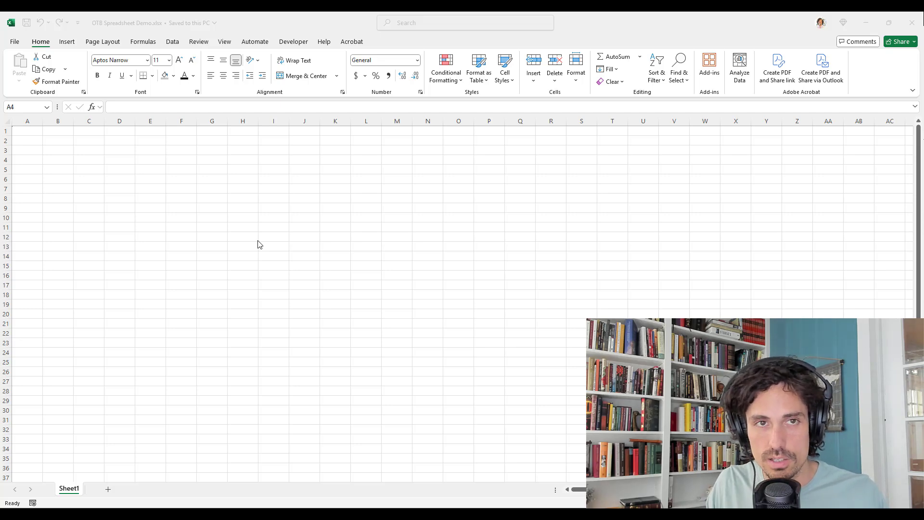
Enter the headers Month, Sales, COGS and Ending Inventory in A4 through D4
click(34, 147)
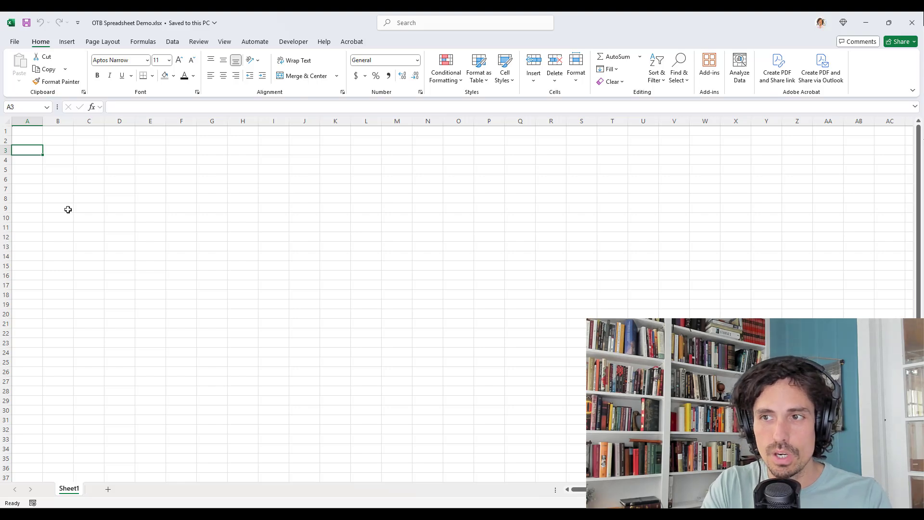
key(Down)
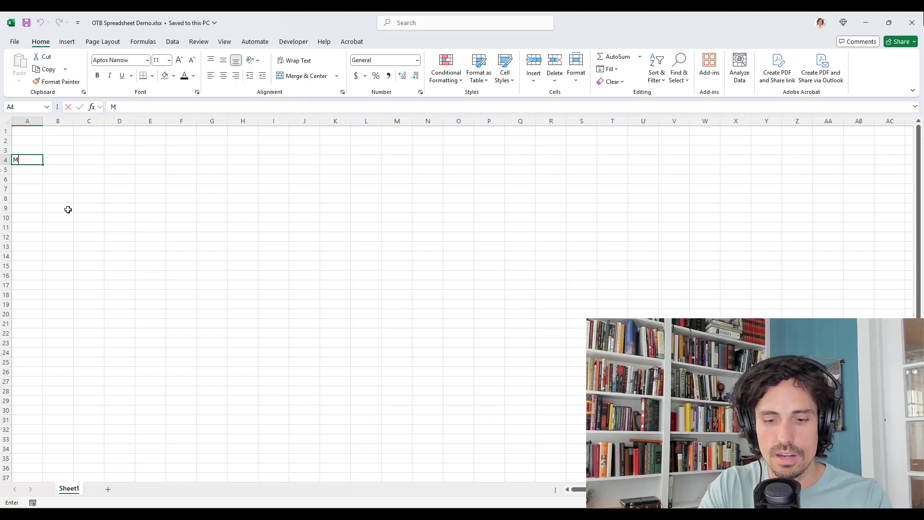
text(Month)
key(Tab)
text(Sales)
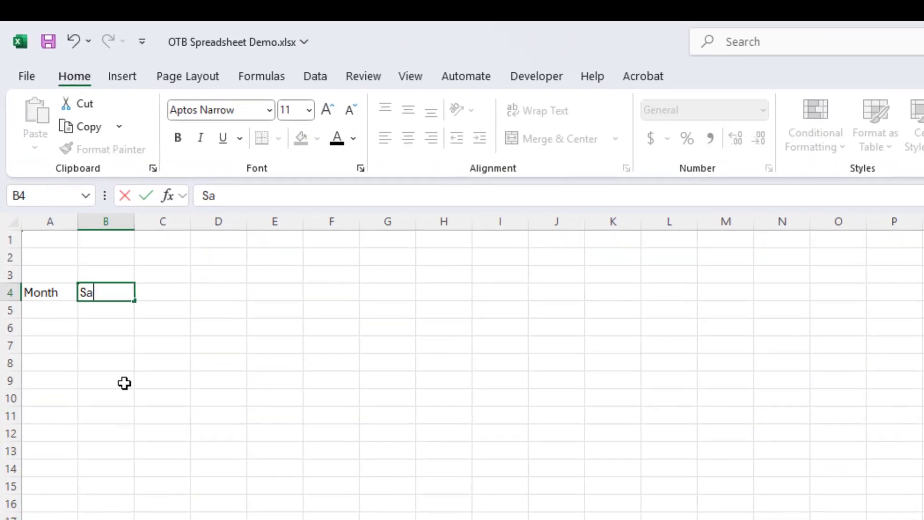
key(Tab)
text(COGS)
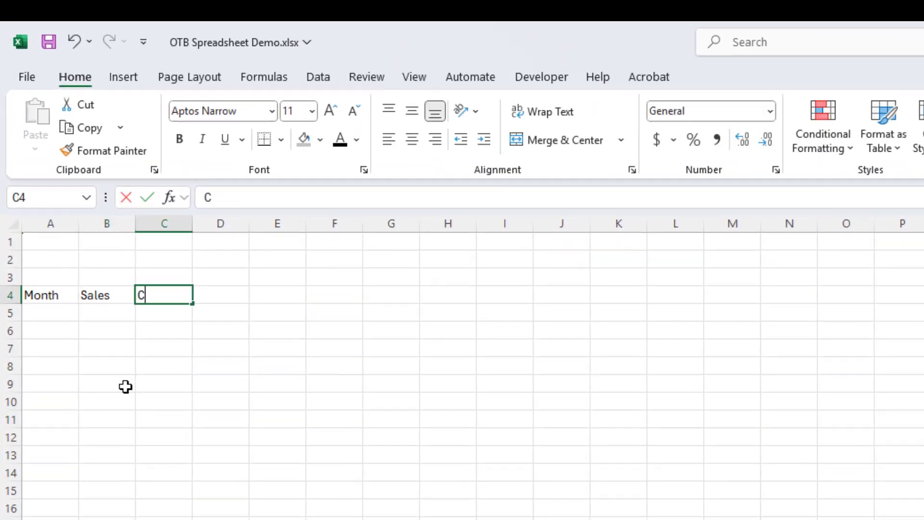
key(Tab)
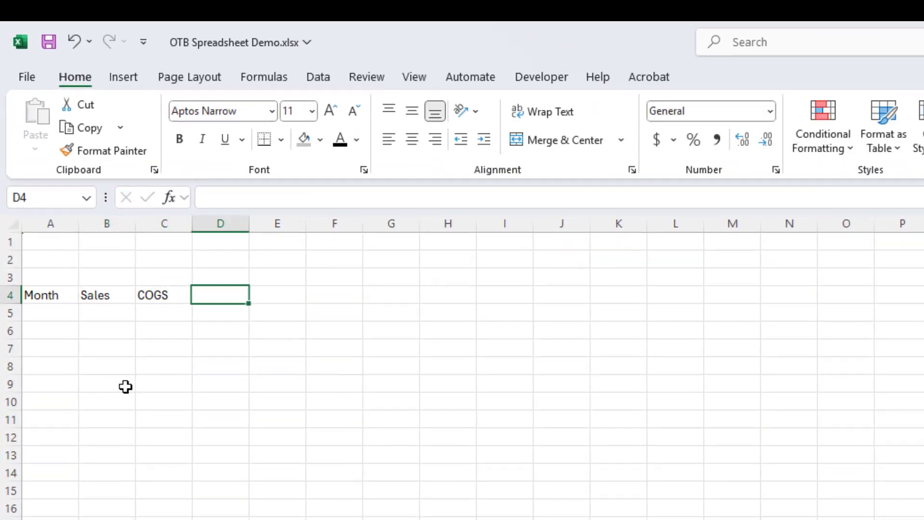
text(Ending Inv)
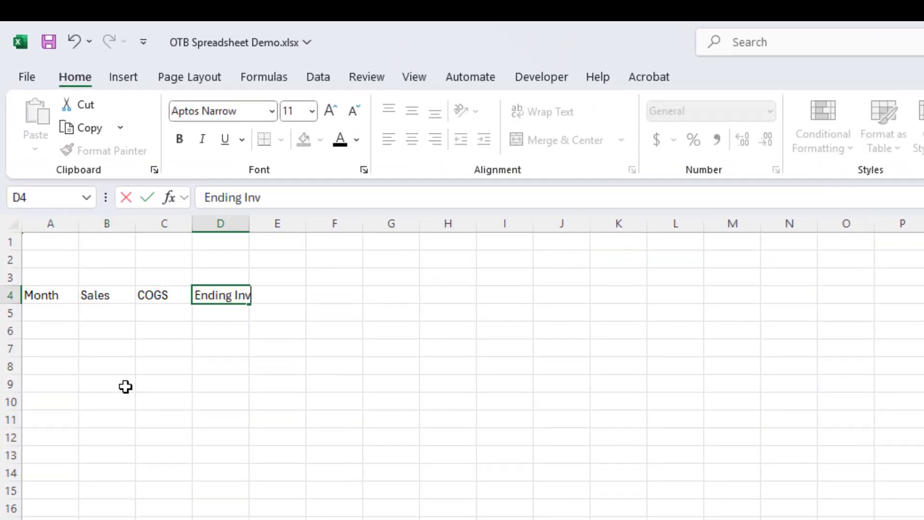
text(entory)
key(Tab)
Add the Beginning Inventory, On Order and Purchases (OTB) headers in E4:G4, then select A4:H4
text(B)
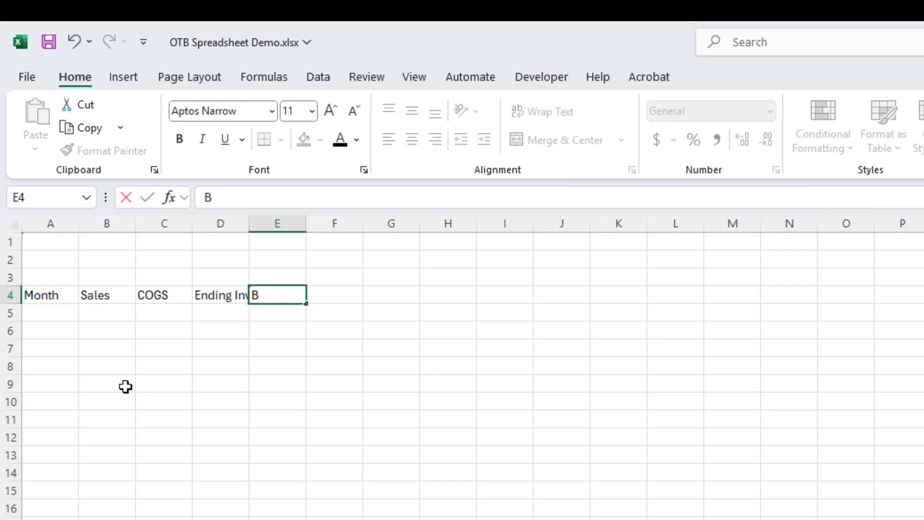
text(egiBeginning Inventory)
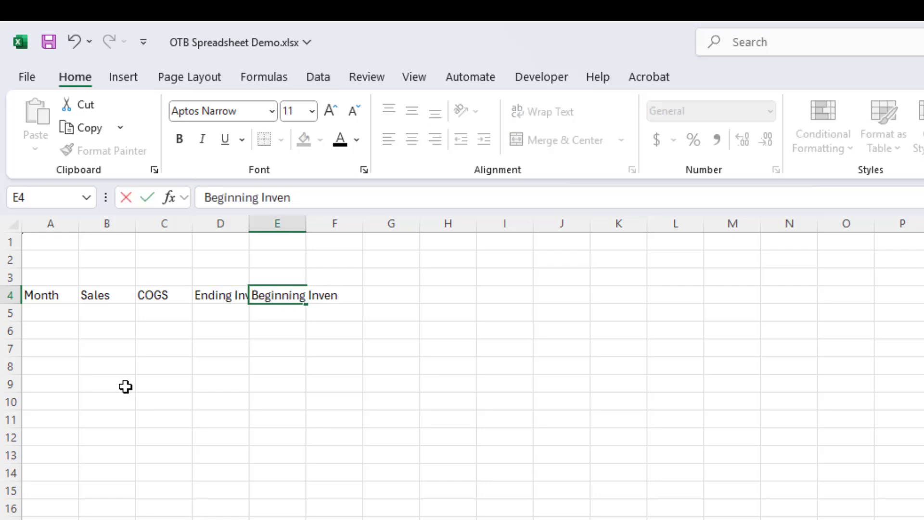
key(Tab)
text(On Order)
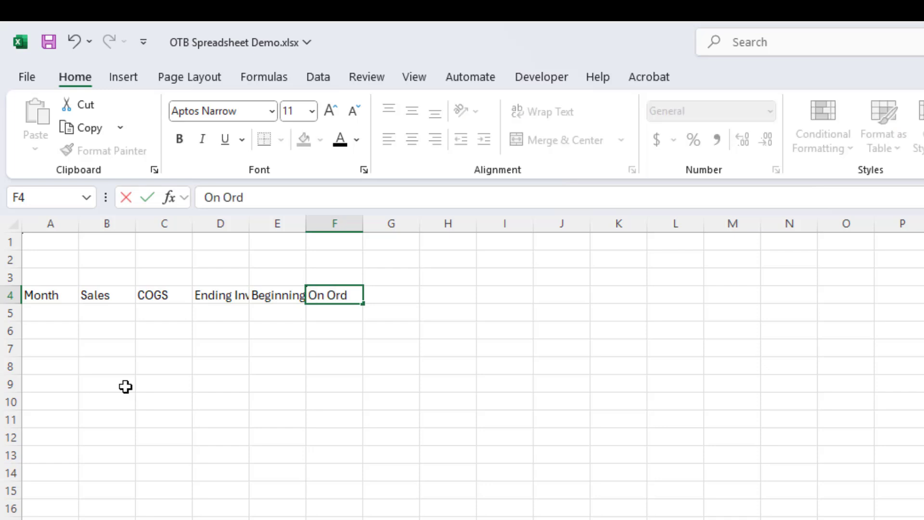
key(Tab)
text(Purchases)
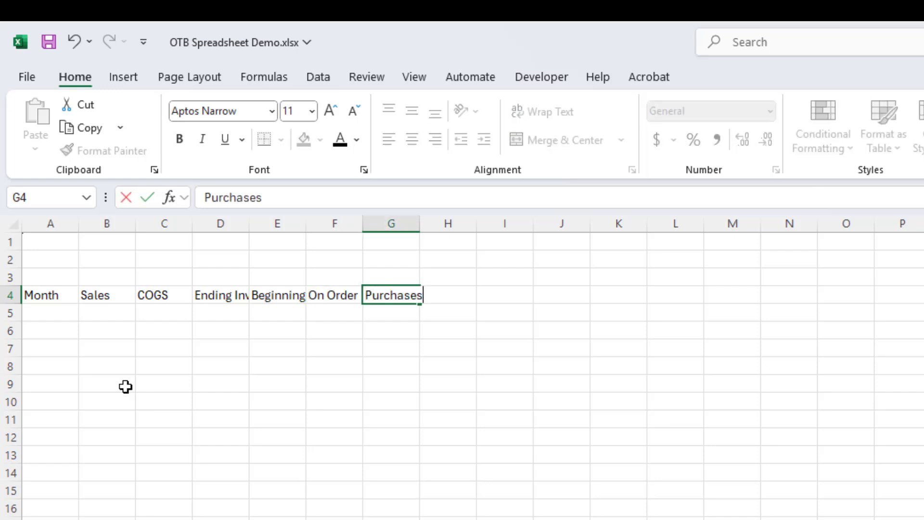
text( (OTB))
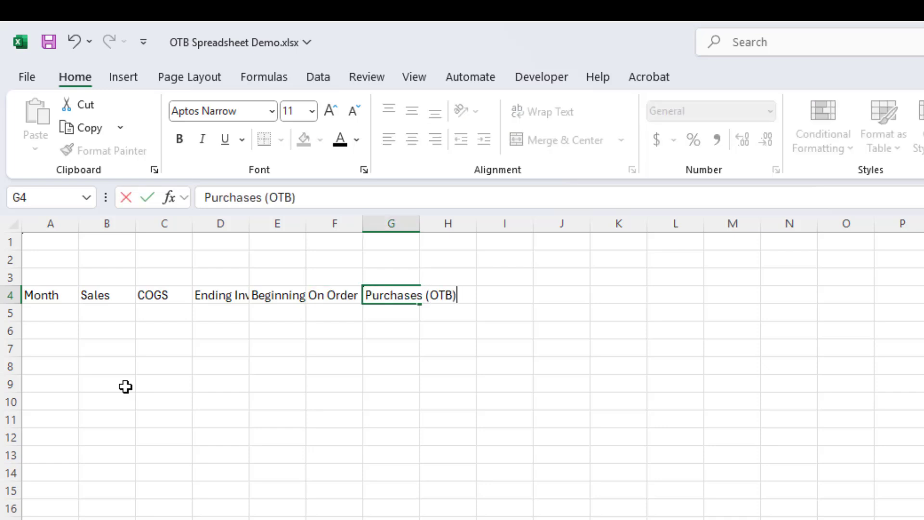
key(Return)
click(401, 294)
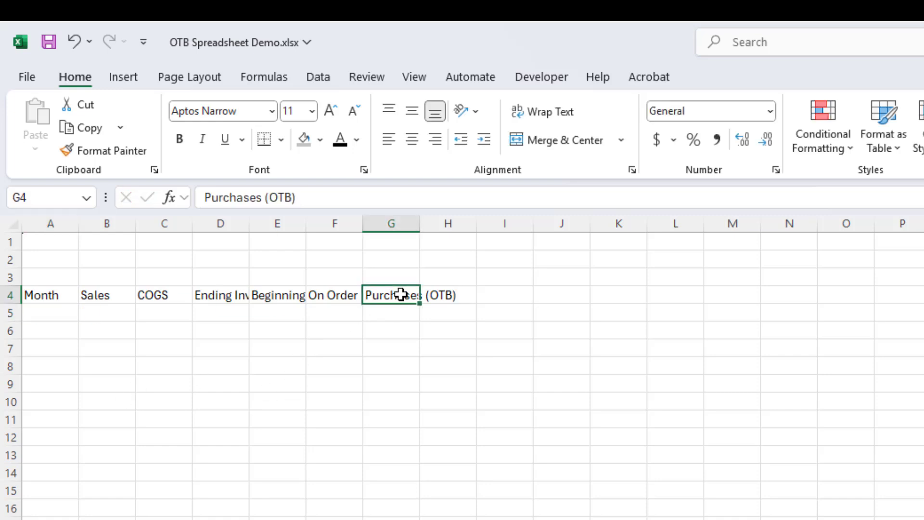
drag(60, 294, 463, 295)
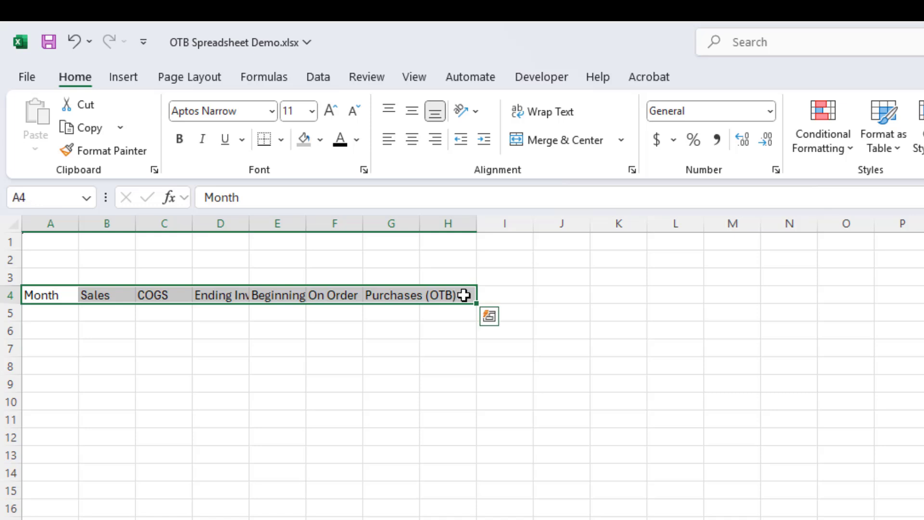
Set the width of columns A–H to 11
key(alt)
key(h)
key(o)
key(w)
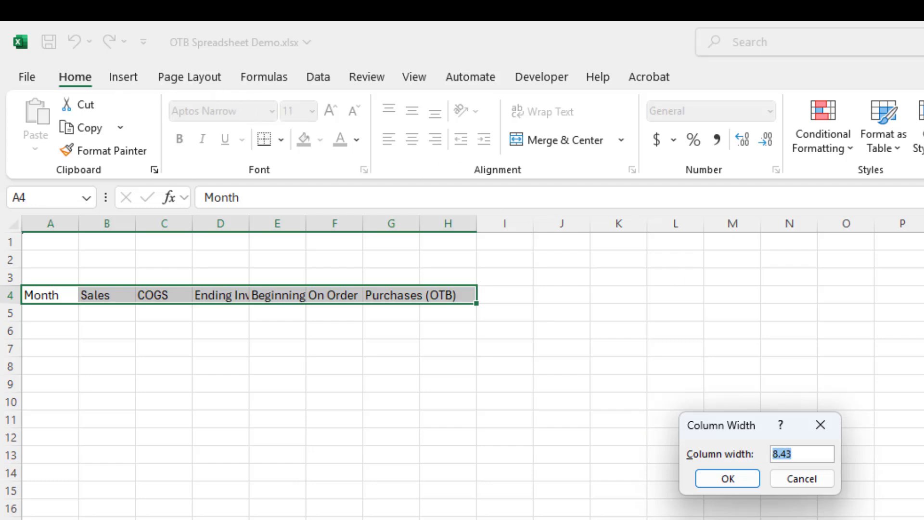
key(Escape)
click(883, 140)
key(Escape)
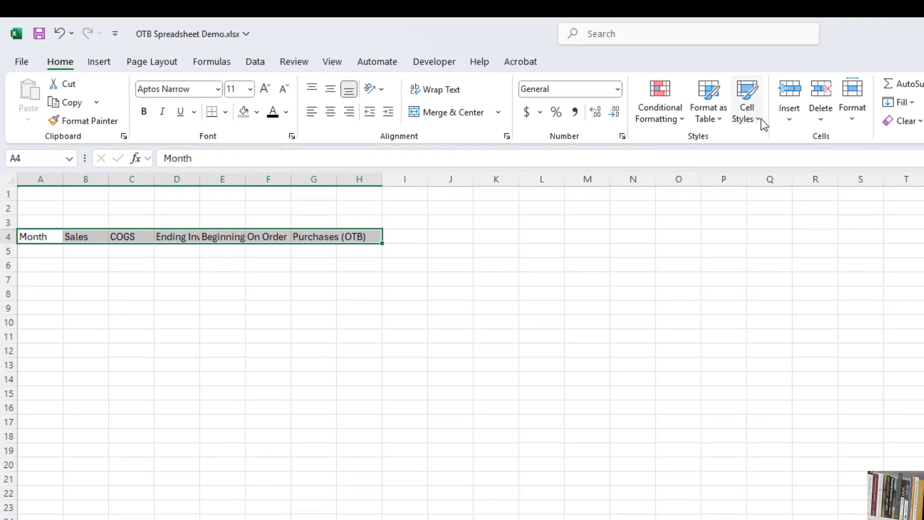
click(857, 118)
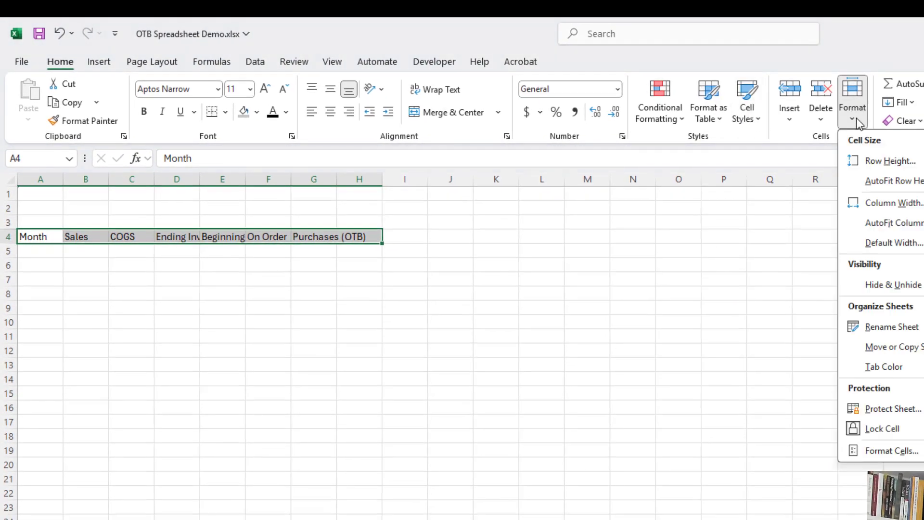
click(908, 204)
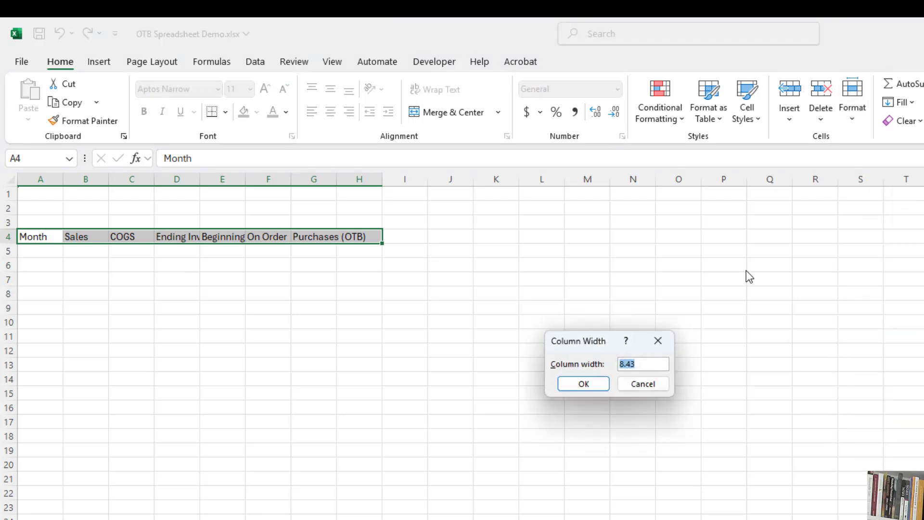
text(11)
key(Return)
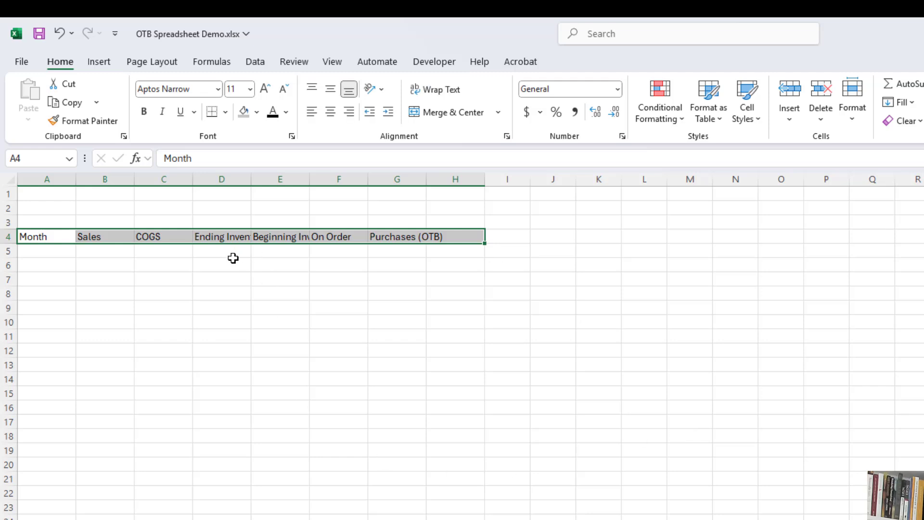
Centre and bold the row 4 headers
click(331, 112)
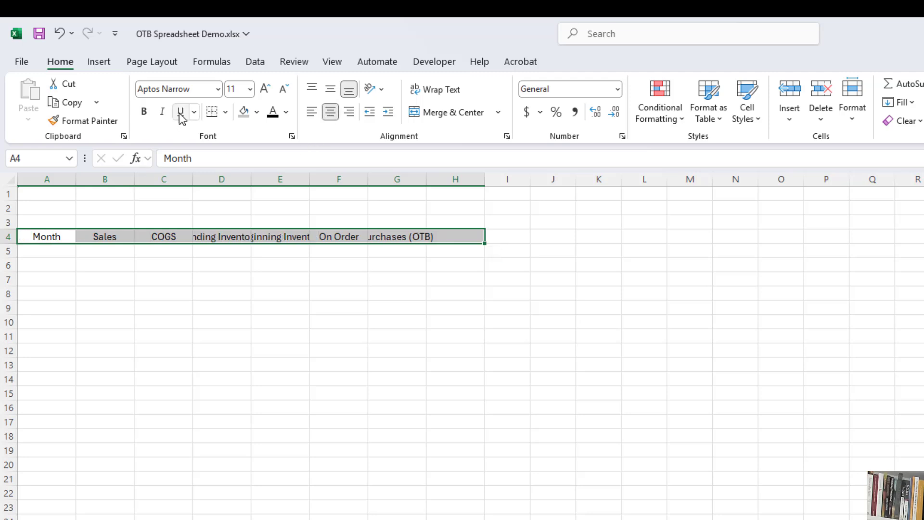
click(144, 111)
click(221, 308)
scroll(361, 295, down, 1)
scroll(376, 279, up, 1)
click(390, 260)
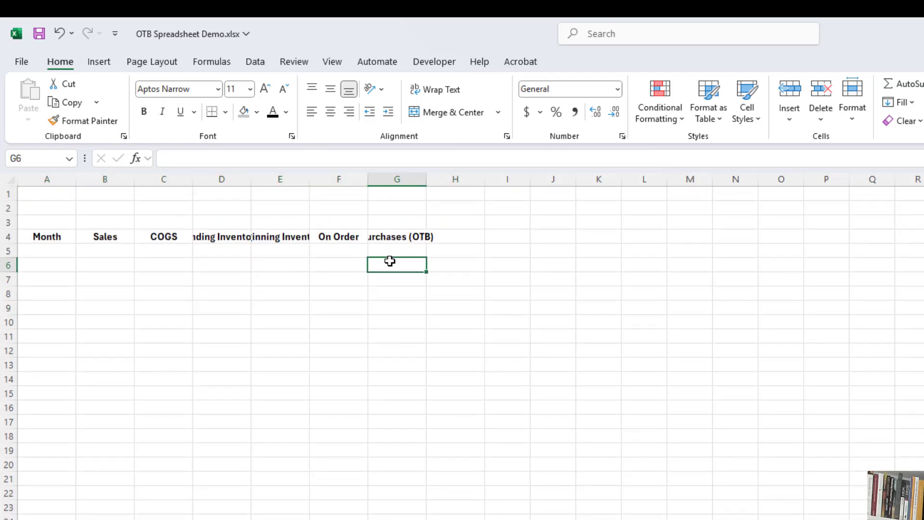
Wrap the A4:G4 header text onto two lines
click(394, 238)
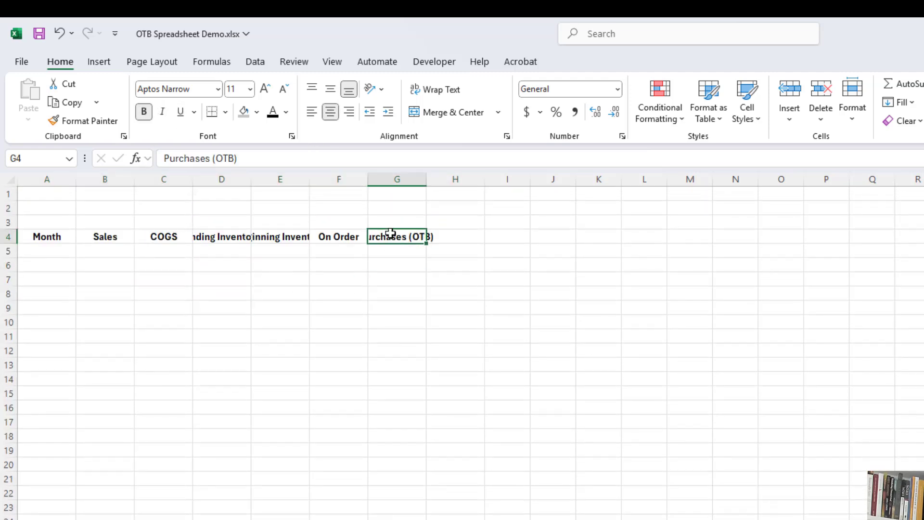
drag(388, 235, 63, 238)
click(442, 94)
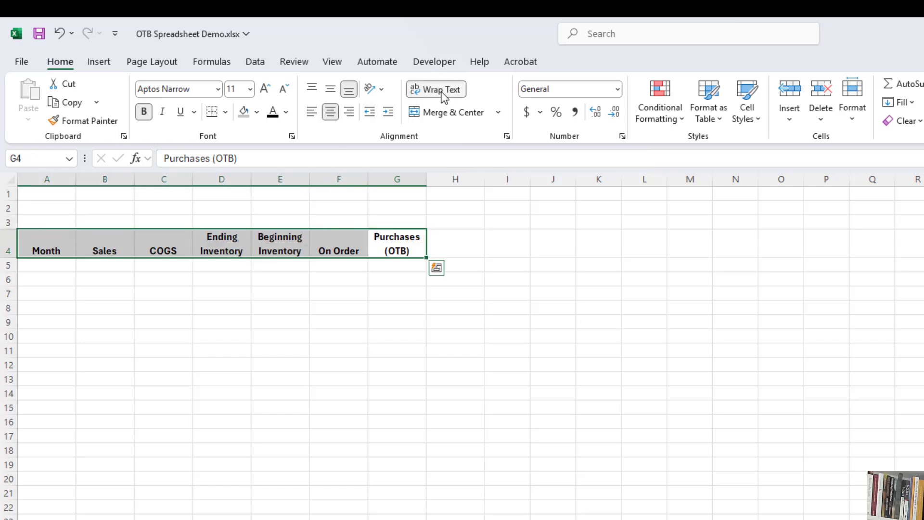
click(301, 283)
click(69, 265)
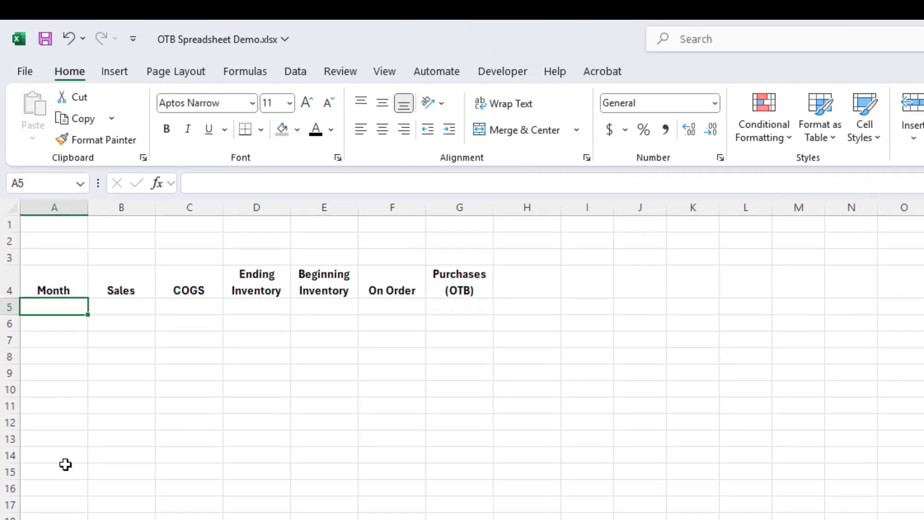
Enter 1/1/2025 in A5, fill =EOMONTH(A5,0)+1 from A6 down to A28, and select A5:A28
text(1/1/)
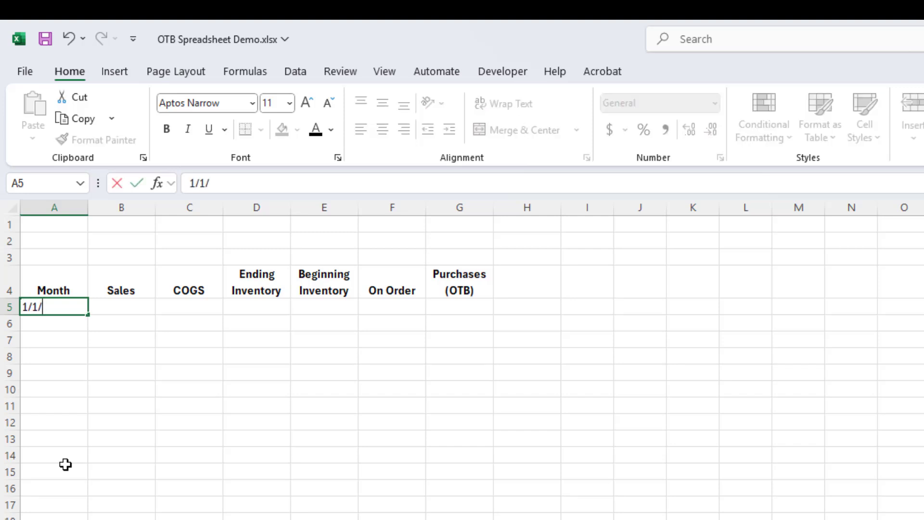
text(2025)
key(Return)
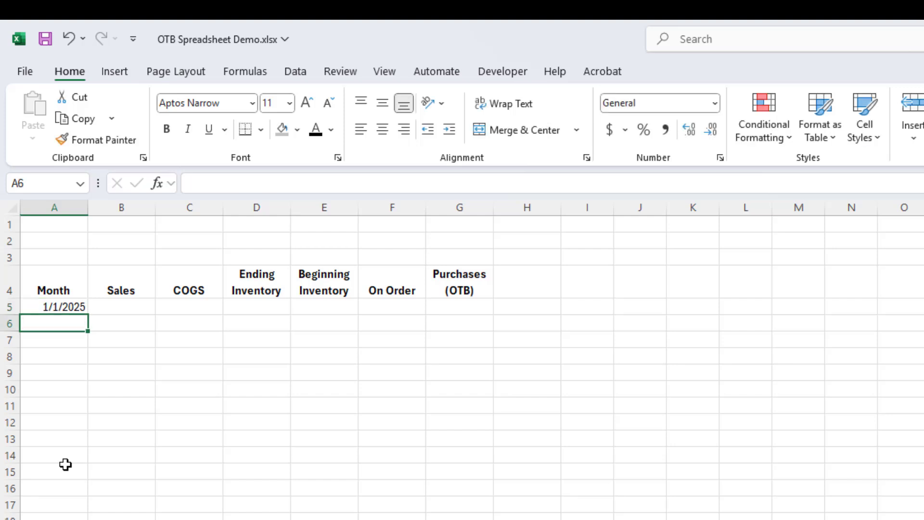
text(=)
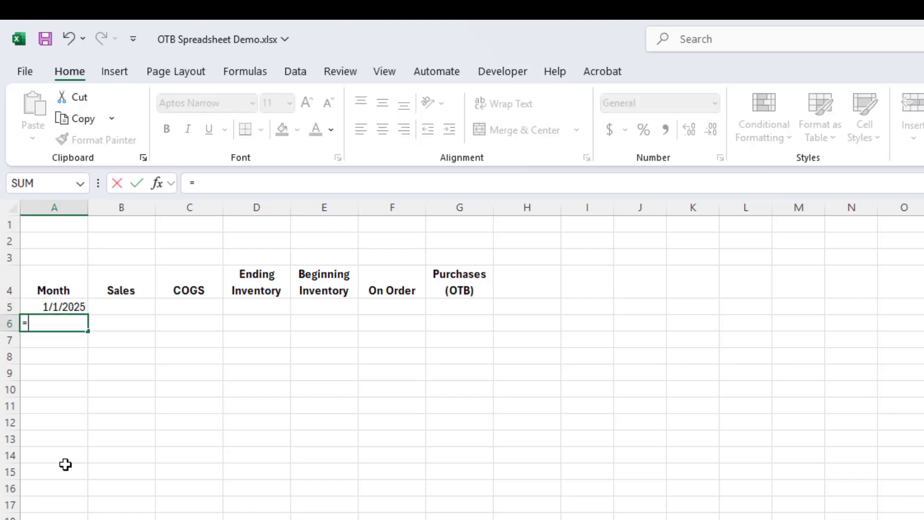
text(eomonth()
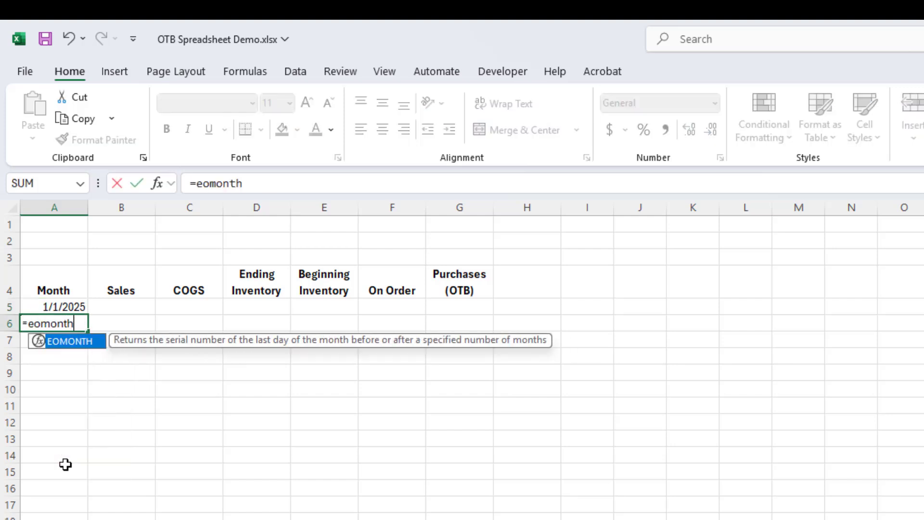
click(67, 303)
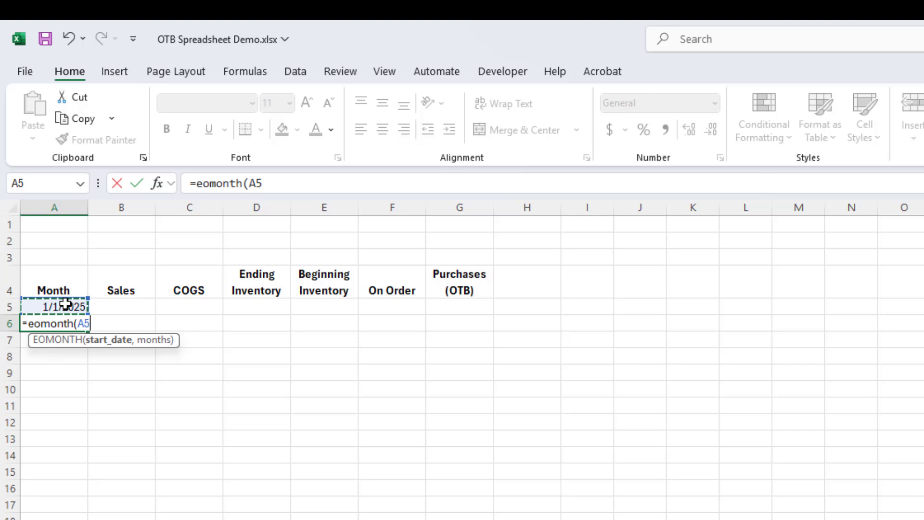
text(,0))
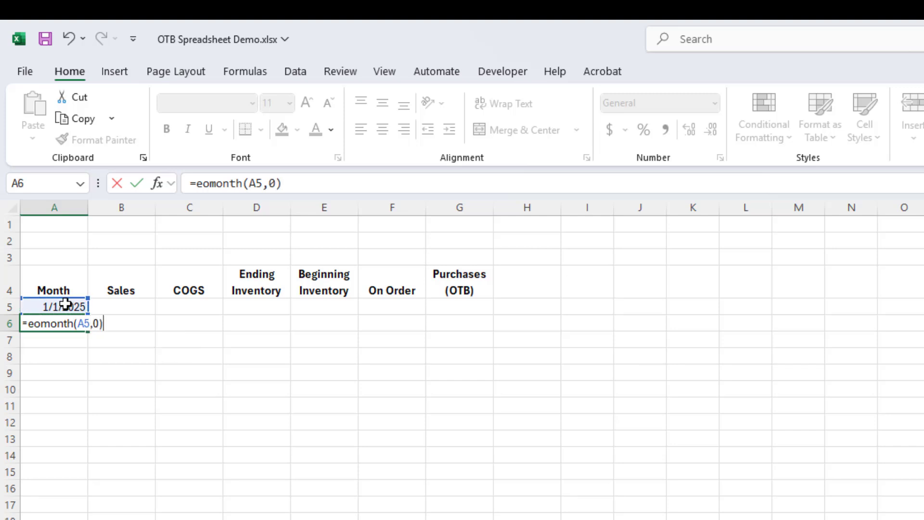
text(+1)
key(Return)
key(Up)
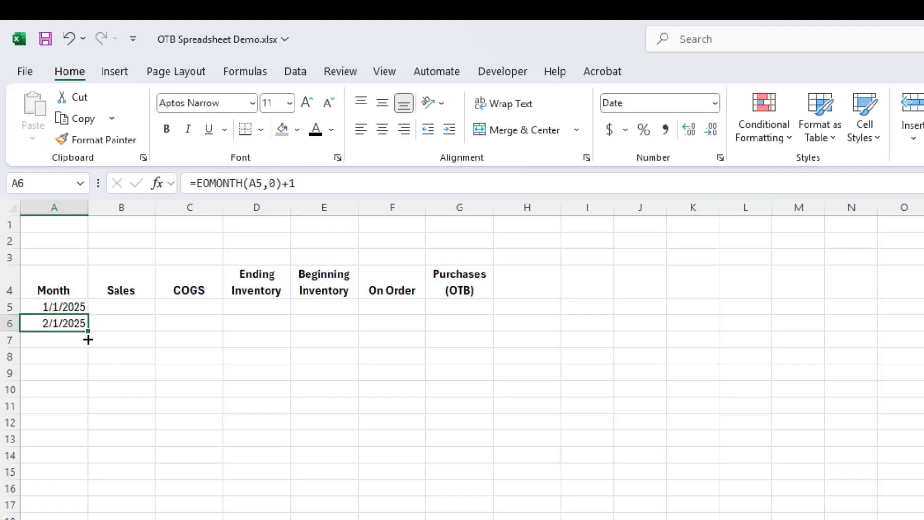
drag(87, 331, 62, 501)
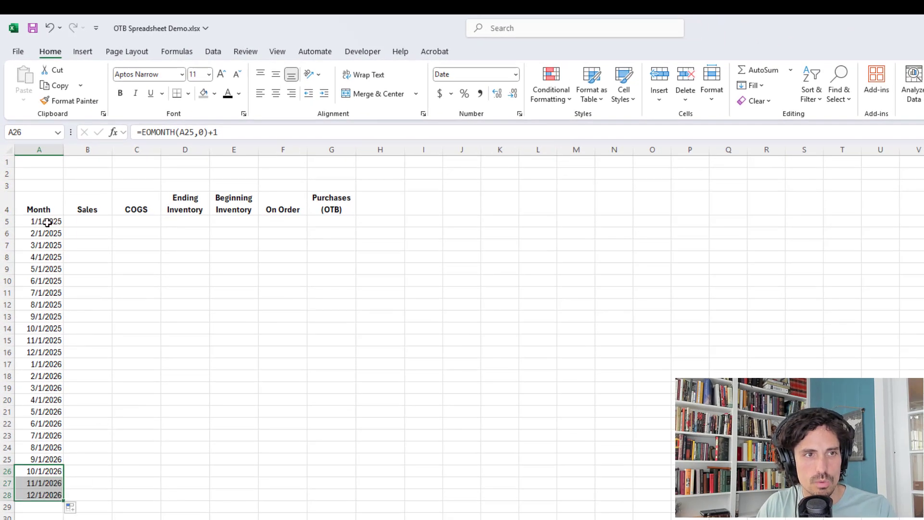
drag(47, 223, 45, 498)
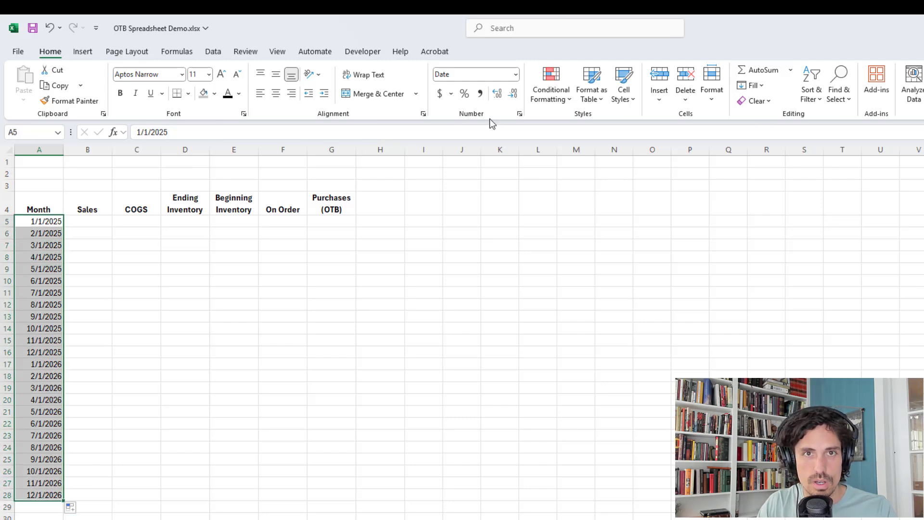
Apply the custom number format mmm yyy to the dates in A5:A28
click(517, 75)
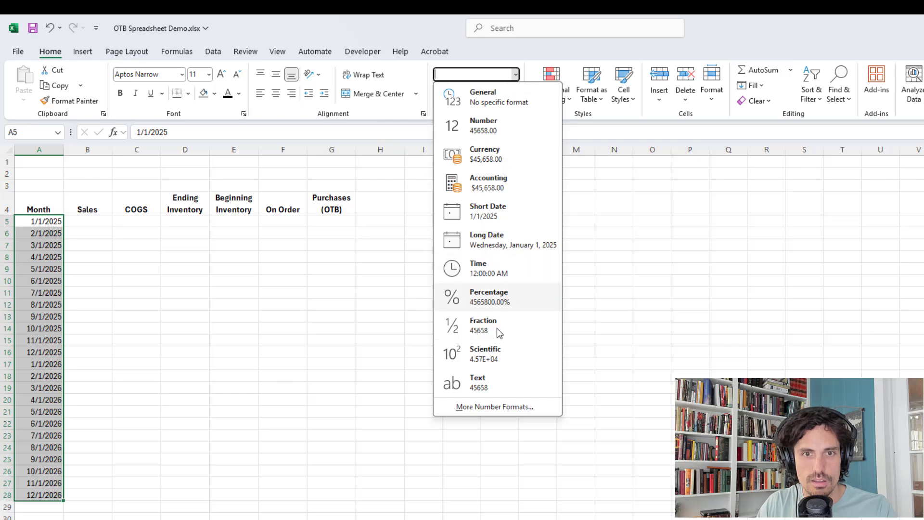
click(497, 413)
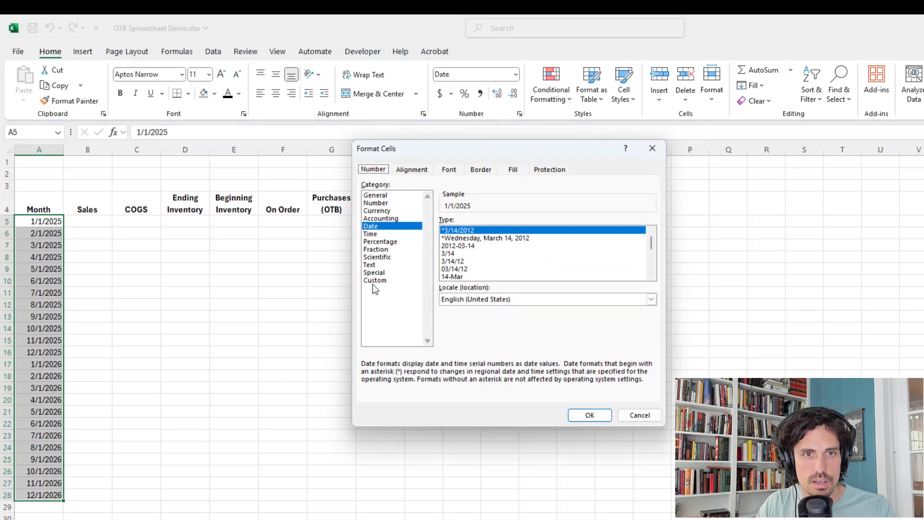
click(381, 281)
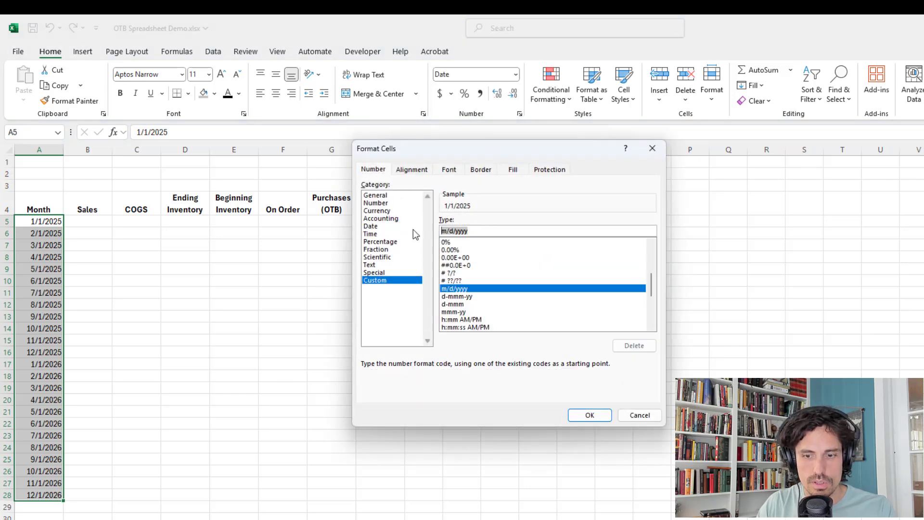
text(mm yyy)
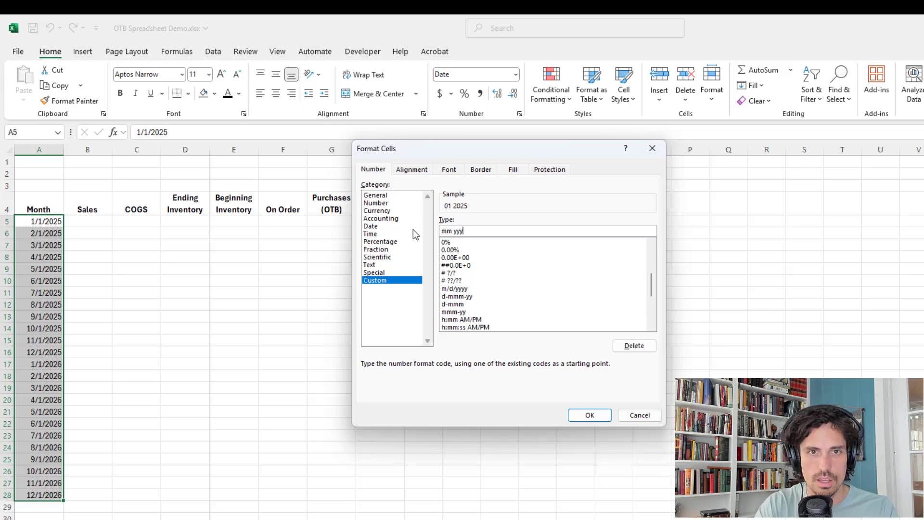
click(451, 231)
text(m)
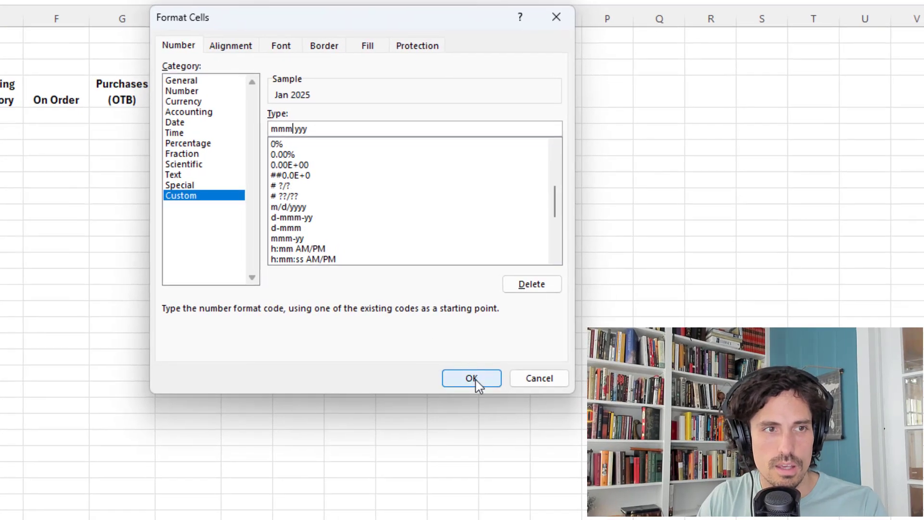
click(475, 379)
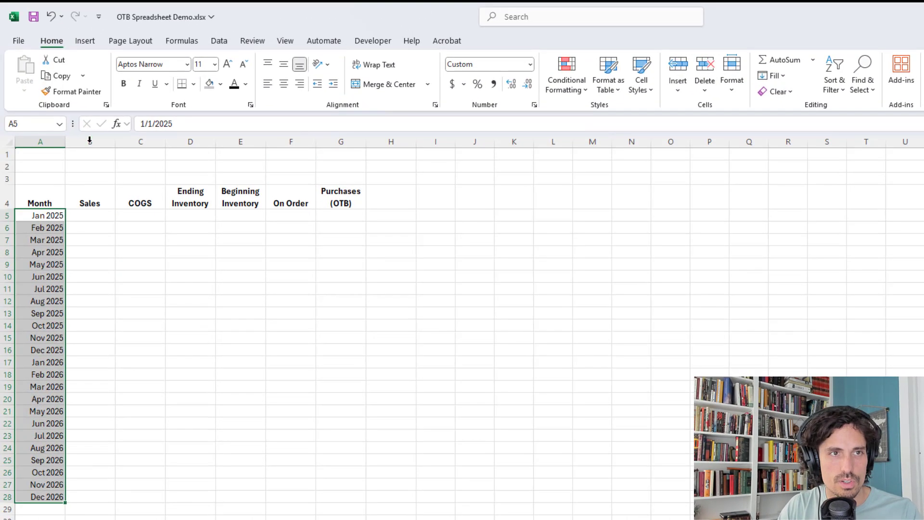
Centre the month dates in column A
click(284, 84)
click(190, 265)
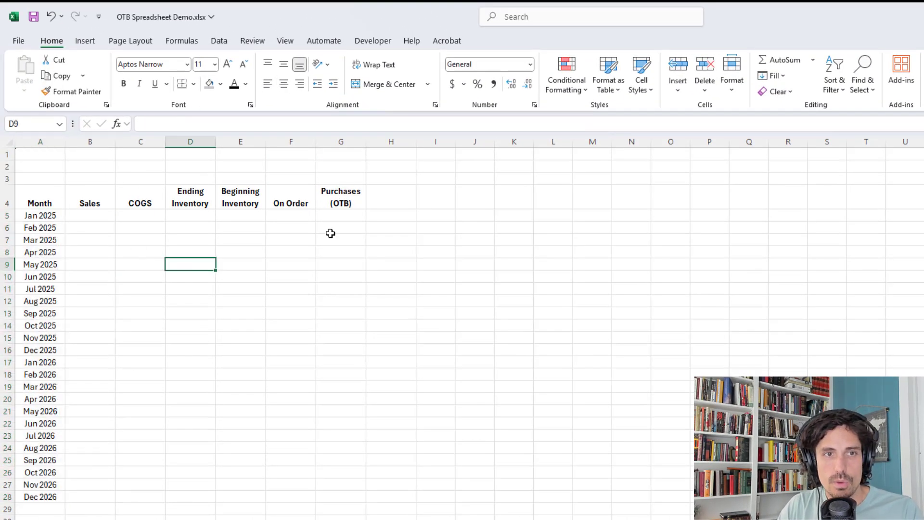
click(92, 200)
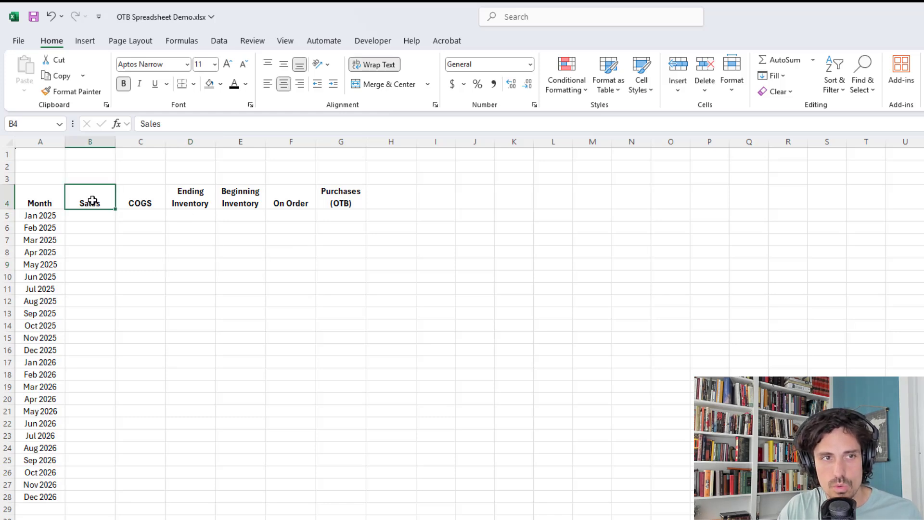
click(145, 201)
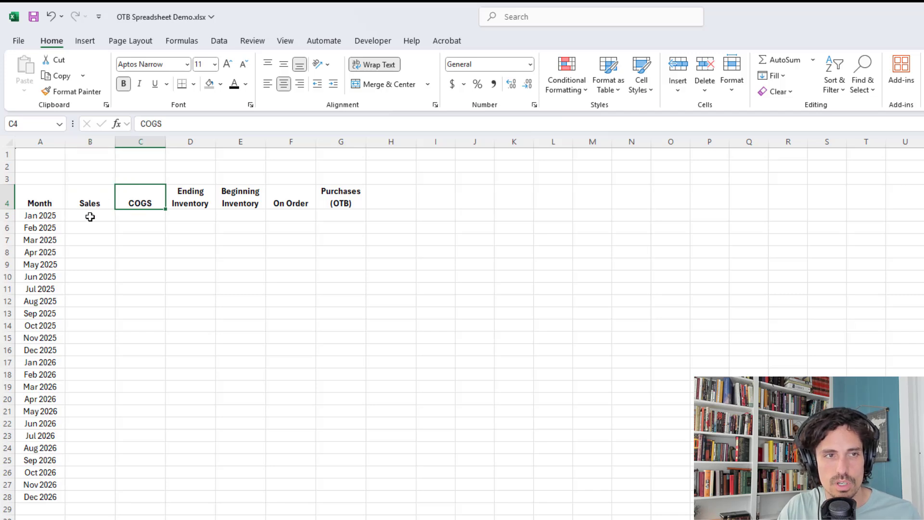
key(Left)
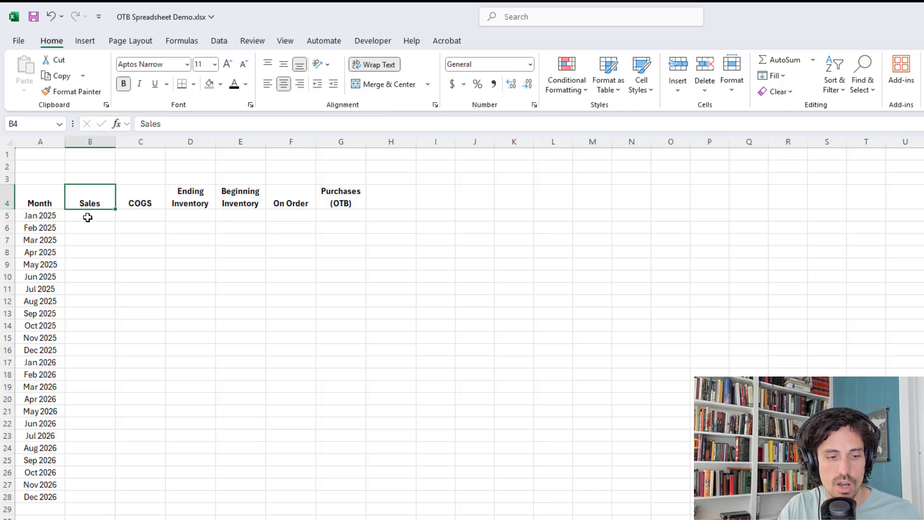
click(88, 217)
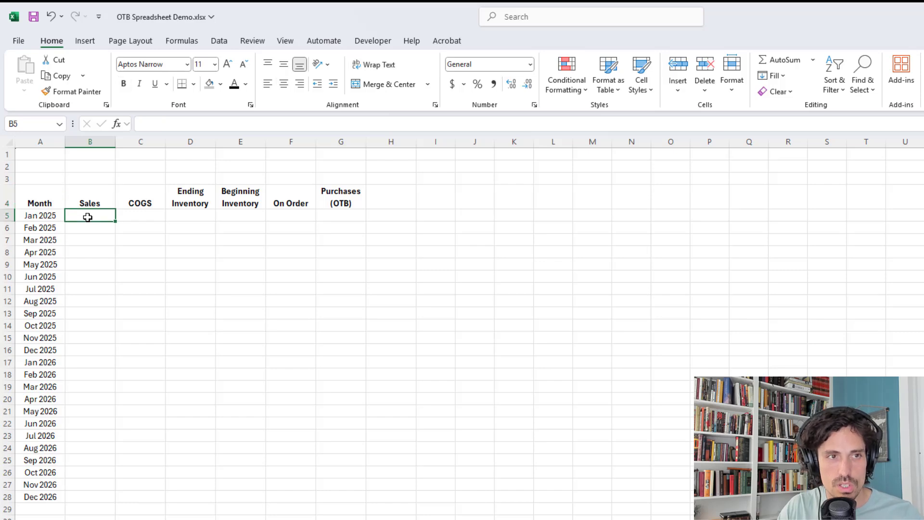
click(138, 214)
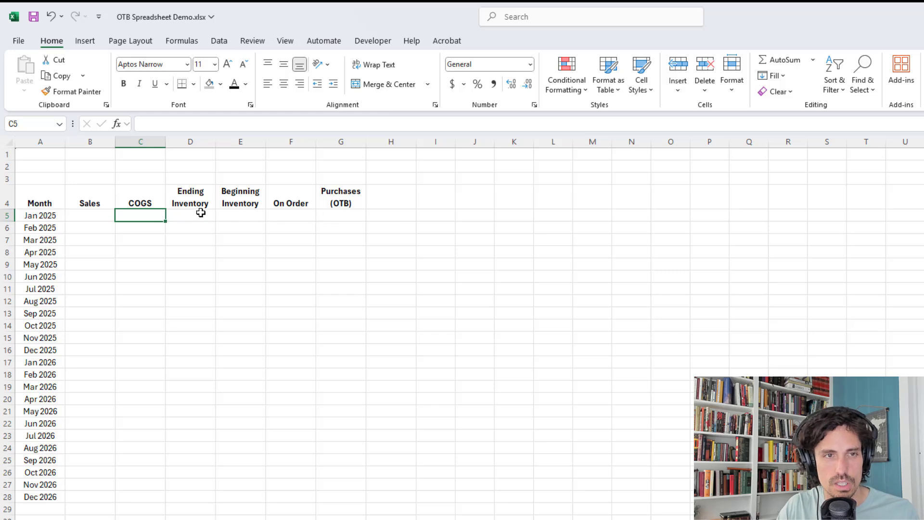
Type the label At Cost in C3 and select C3:G3
drag(143, 179, 333, 182)
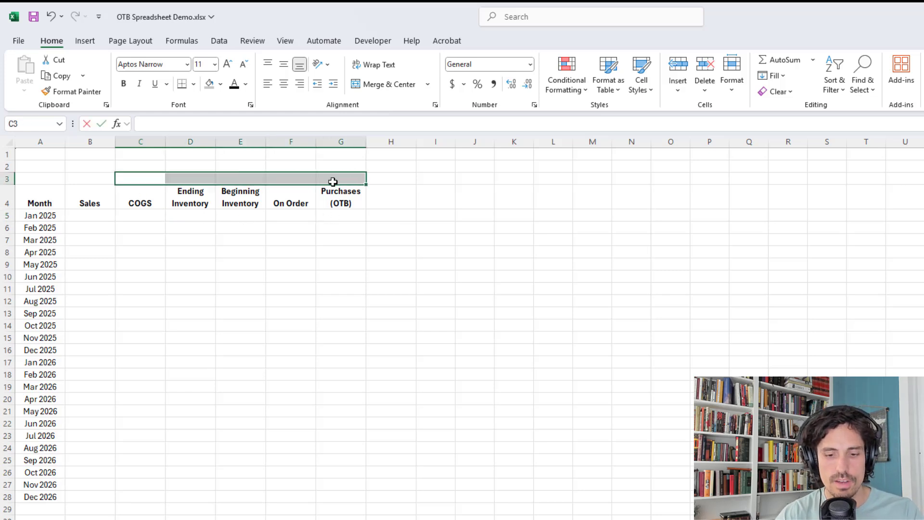
text(At Cost)
key(Return)
key(Left)
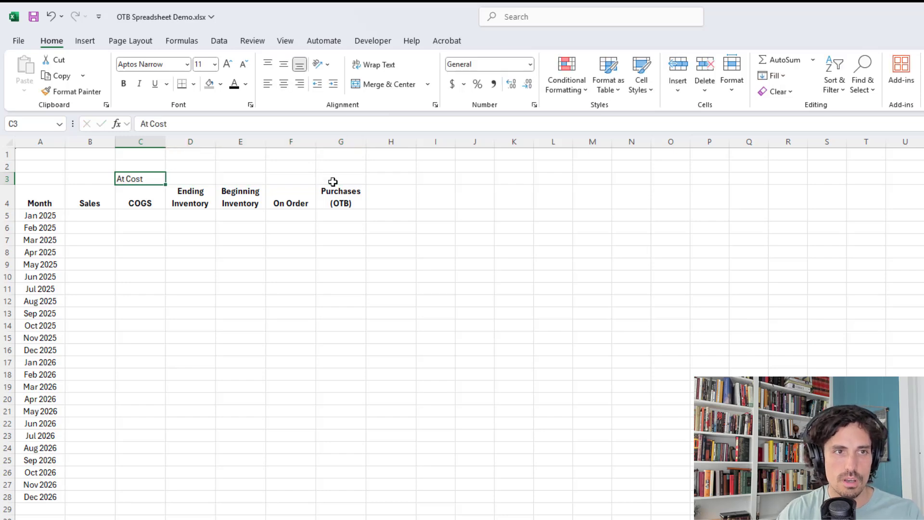
key(shift+Right)
key(shift+Right)
key(shift+Right)
key(shift+Right)
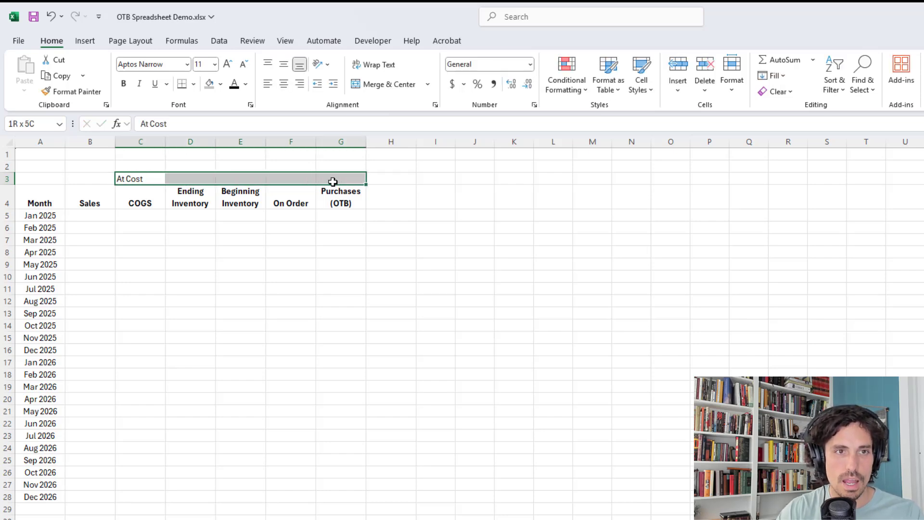
Apply Center Across Selection alignment to C3:G3
key(ctrl+1)
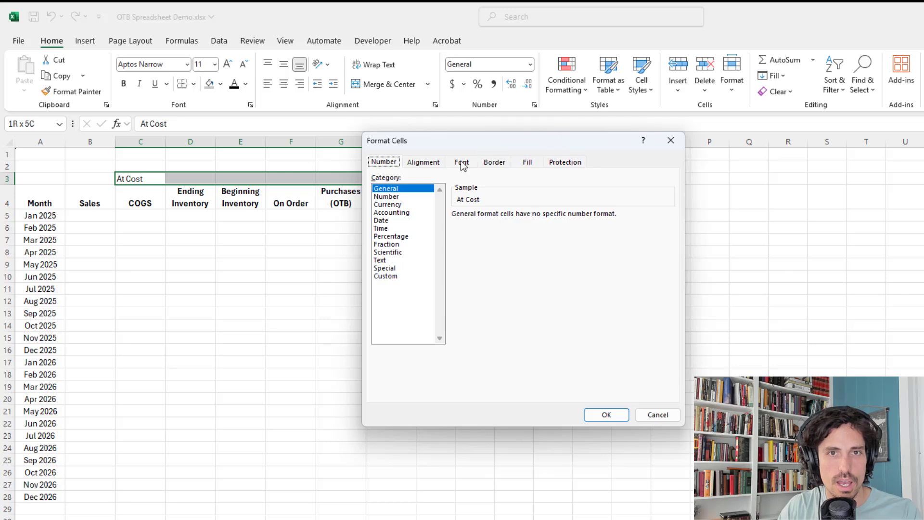
click(424, 162)
click(461, 202)
click(414, 261)
click(606, 414)
click(222, 254)
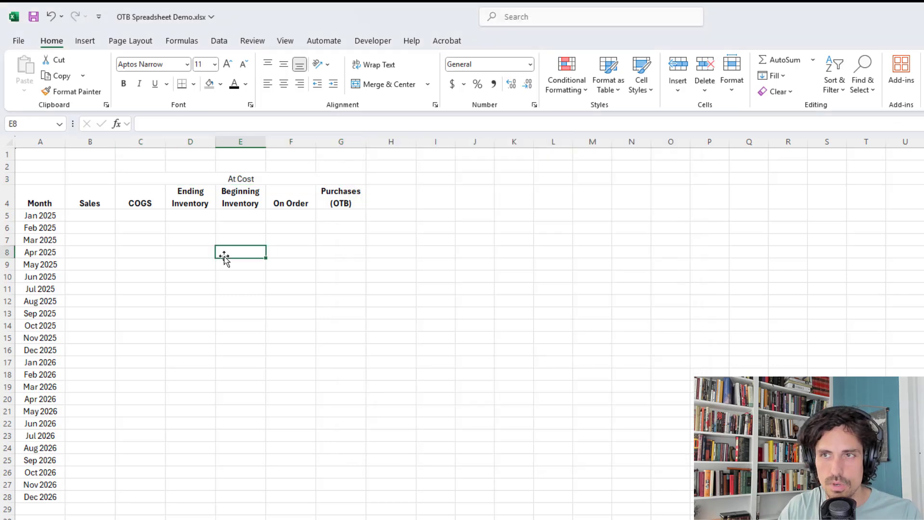
Make the At Cost label in C3 bold
click(129, 180)
key(ctrl+b)
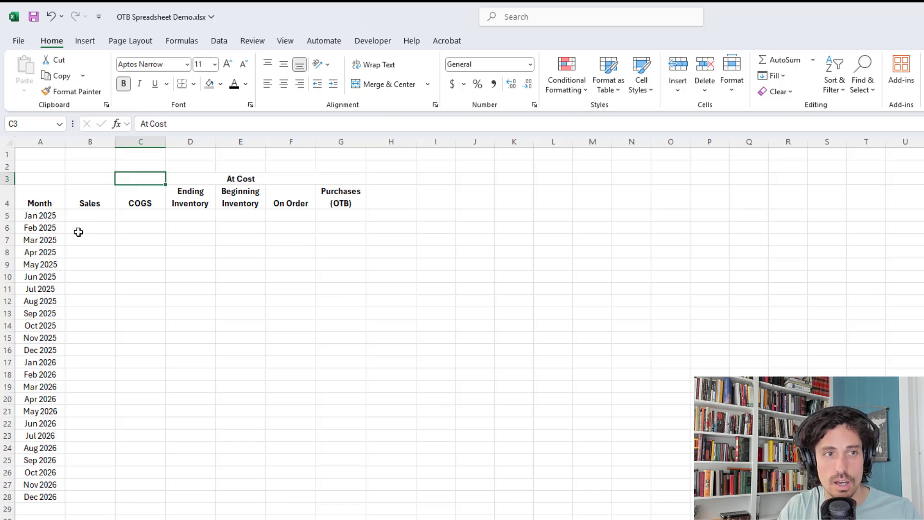
click(101, 199)
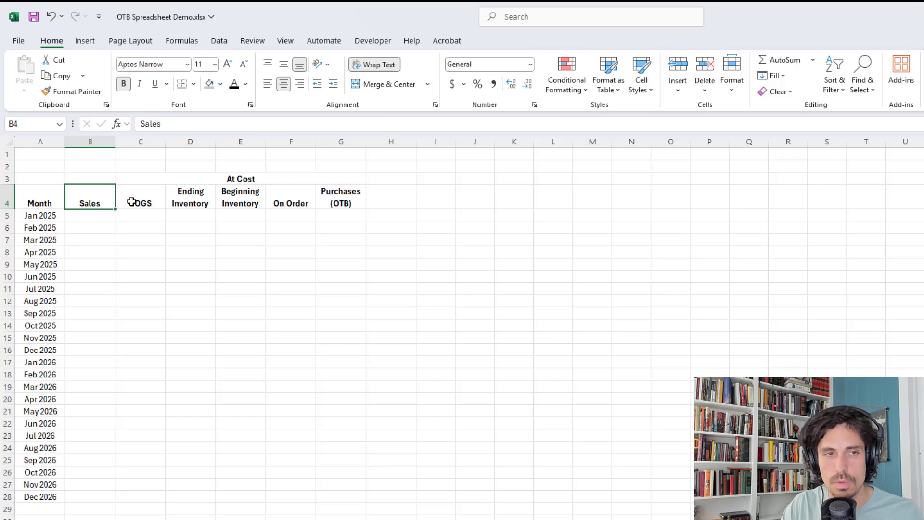
click(140, 182)
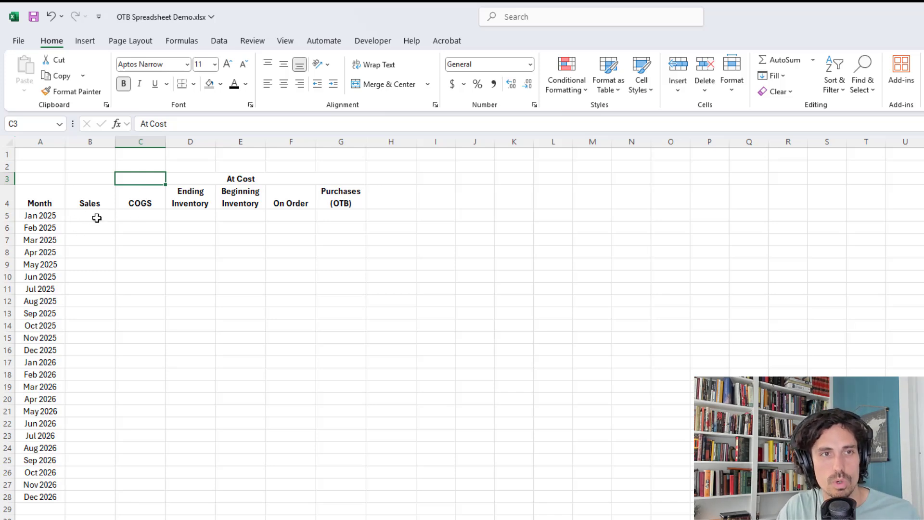
click(97, 218)
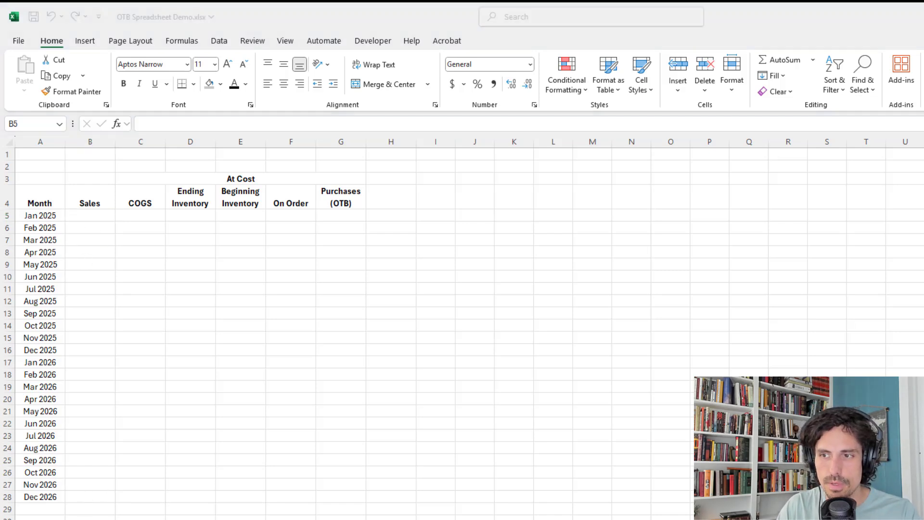
Paste the monthly sales figures into column B and label A2 '% Margin'
click(95, 215)
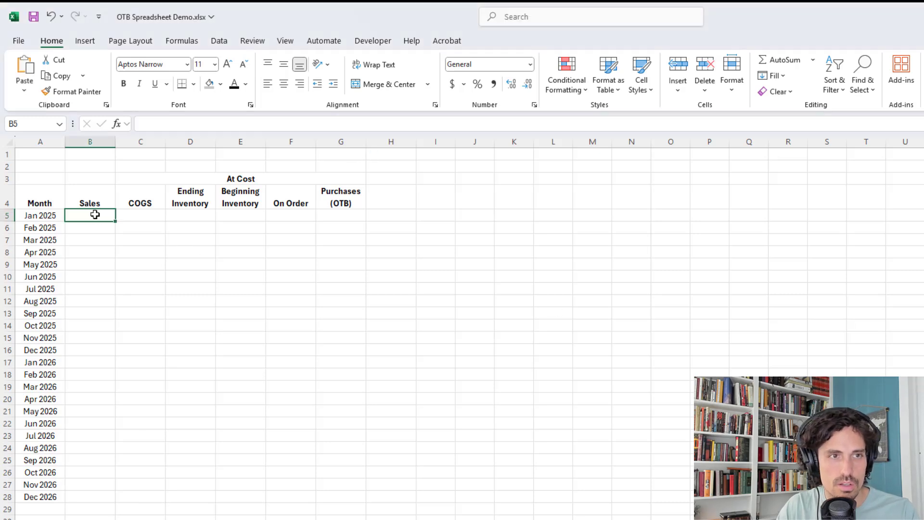
text($62,619 $71,271 $76,340 $61,045 $56,988 $62,979 $69,283 $57,984 $57,985 $74,541 $51,607 $72,240 $58,947 $81,589 $81,517 $52,690 $51,595 $62,230 $56,520 $97,216 $88,049 $66,452 $52,853 $66,205)
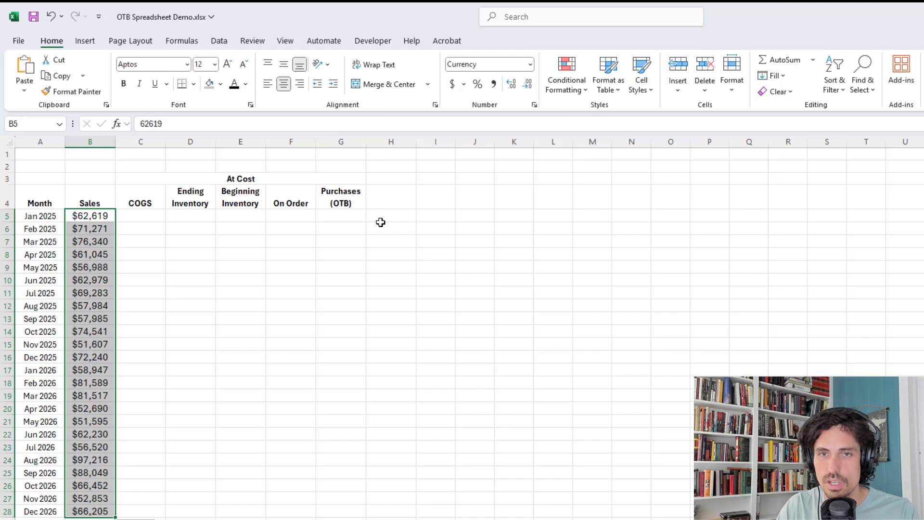
click(41, 167)
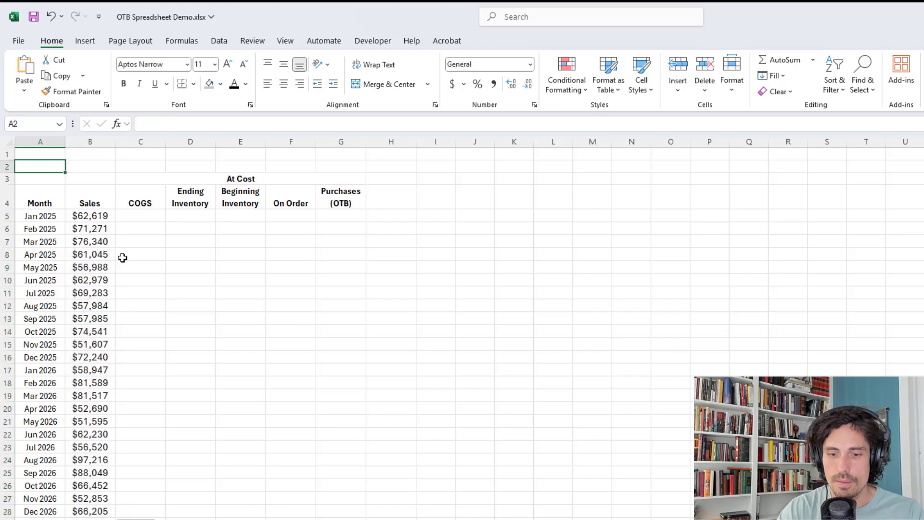
text(%Mare)
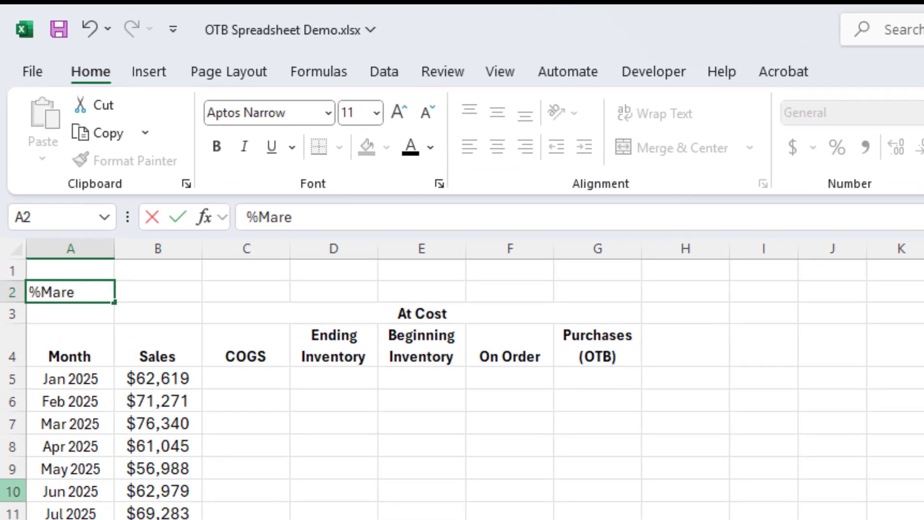
key(BackSpace)
key(BackSpace)
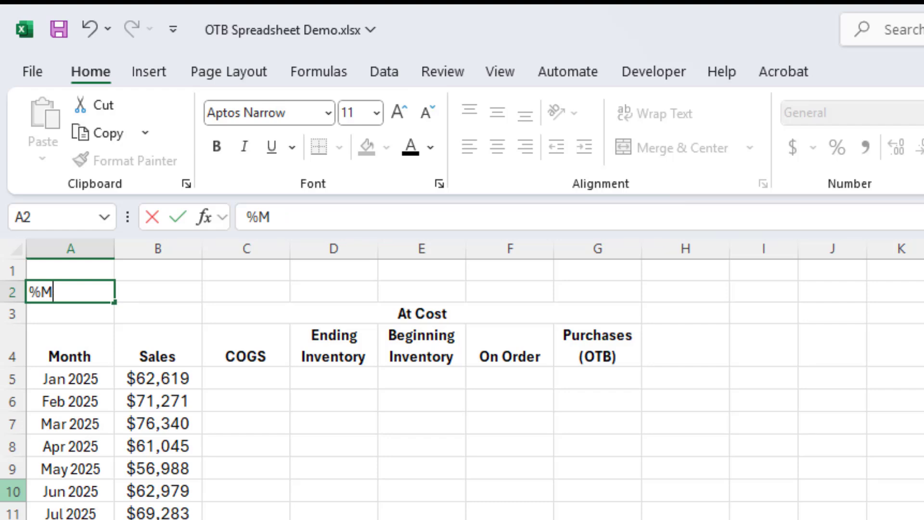
key(BackSpace)
text(Margin)
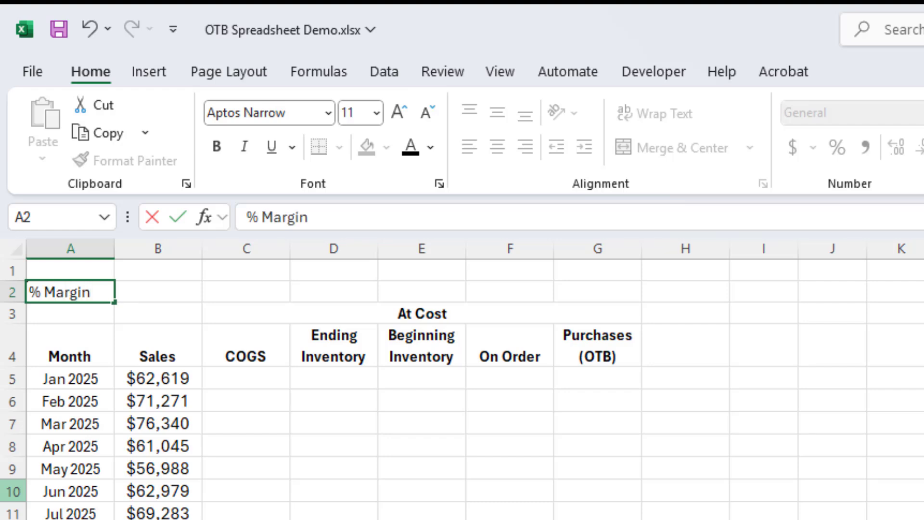
key(Tab)
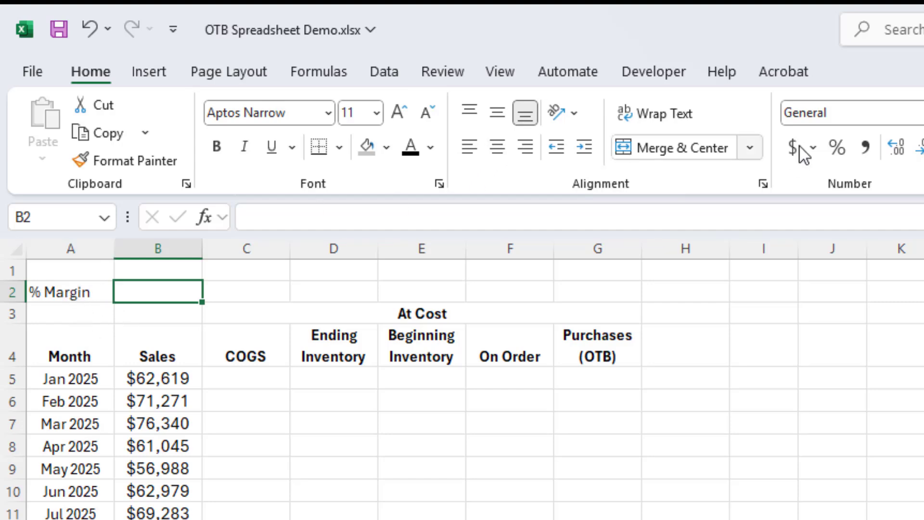
Enter 45% in B2 in Percent Style and centre it
click(842, 151)
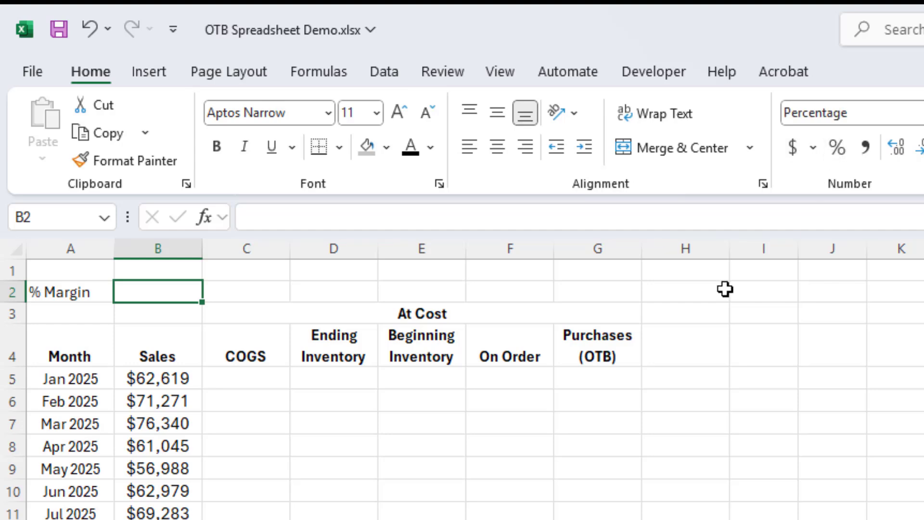
text(45)
key(Return)
key(Left)
key(Up)
key(Right)
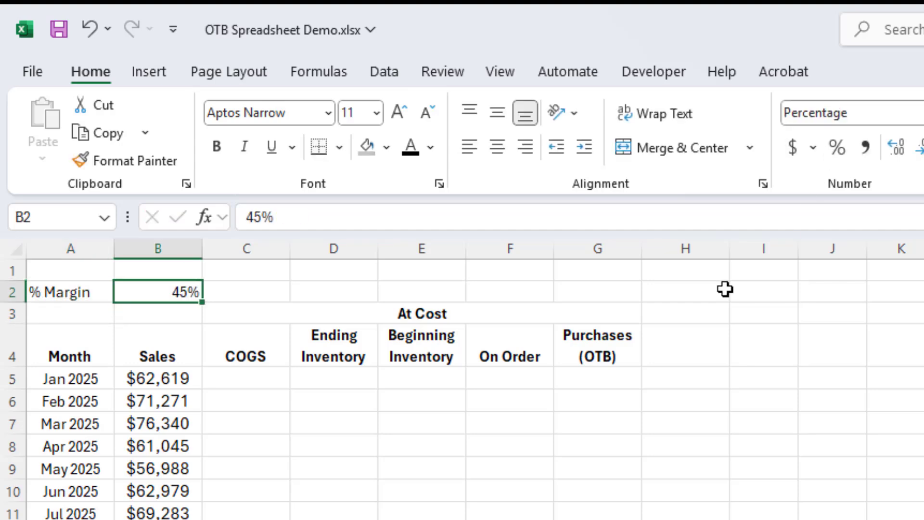
click(496, 149)
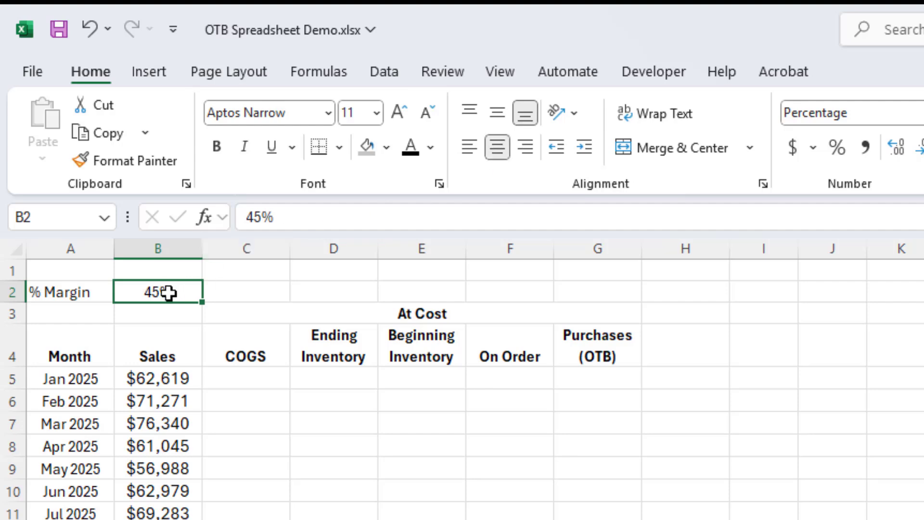
Enter the January COGS formula =B5*(1-B2) in C5, giving $34,440.45
click(267, 379)
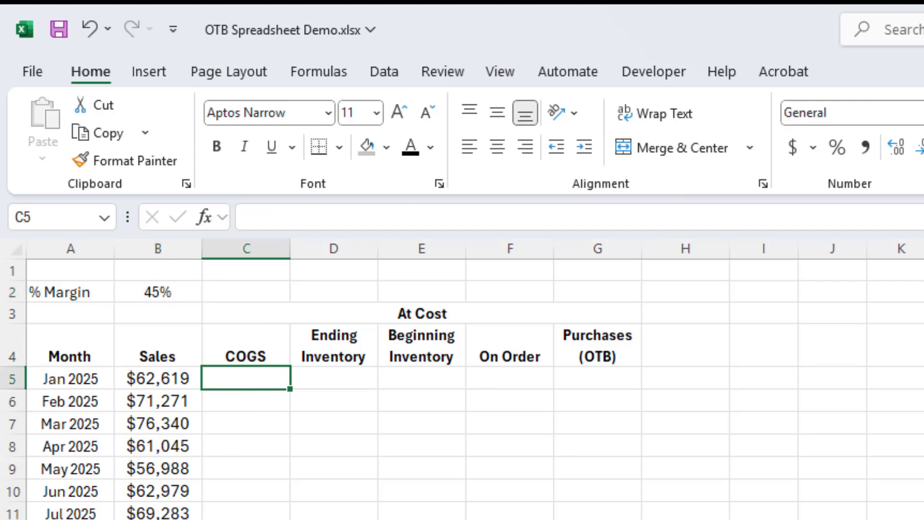
text(=)
key(Left)
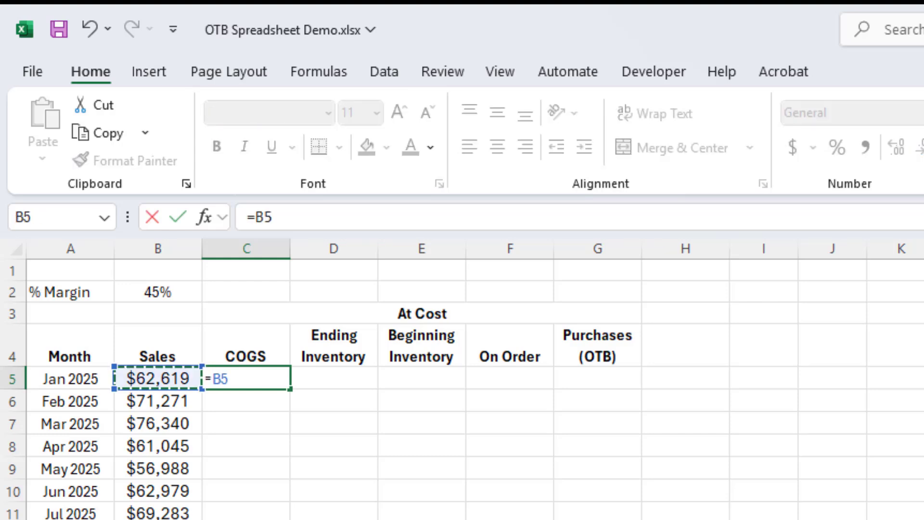
key(Escape)
text(=)
click(137, 375)
text(*)
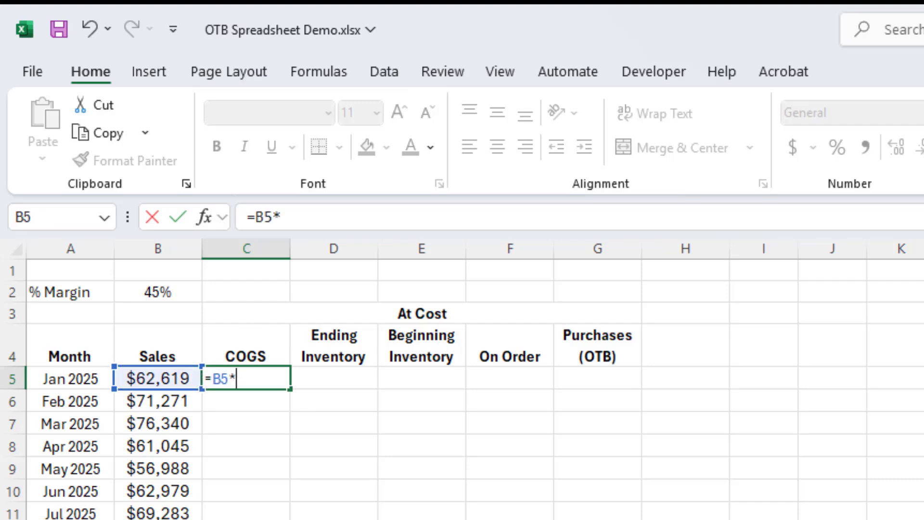
text((1-)
click(163, 292)
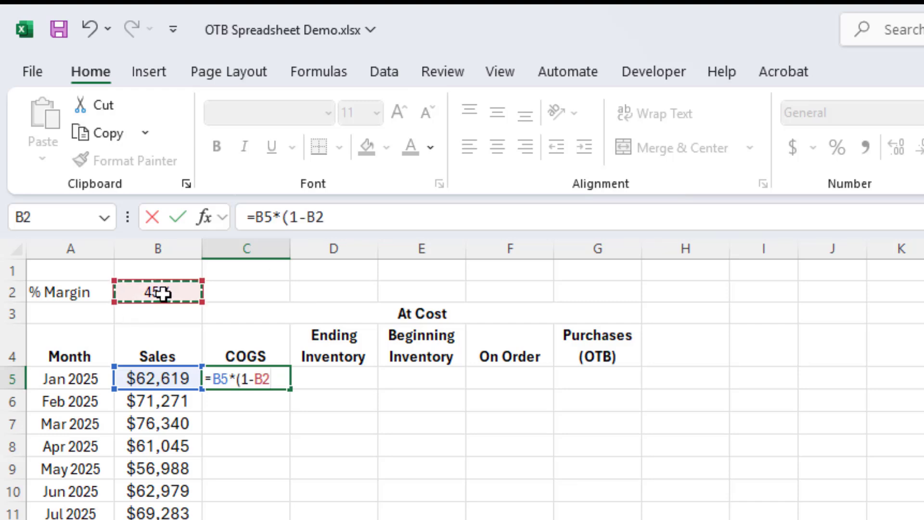
text())
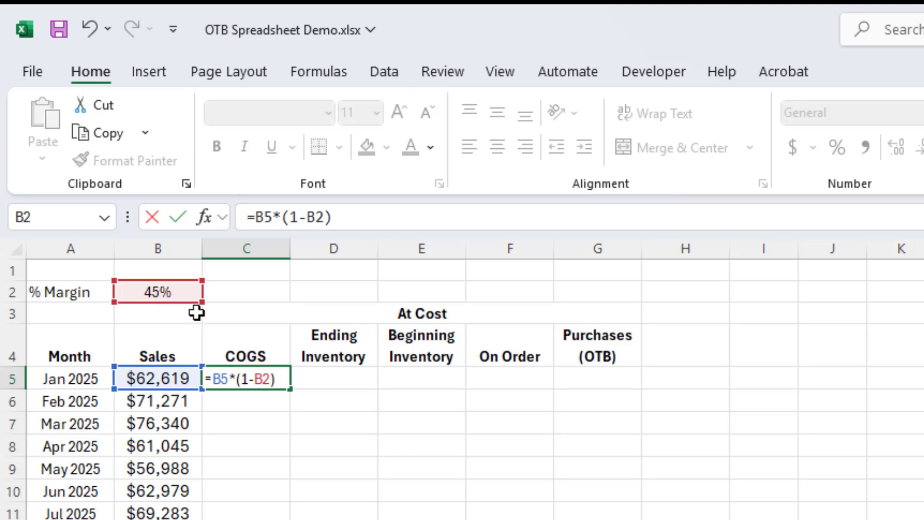
key(Return)
key(Up)
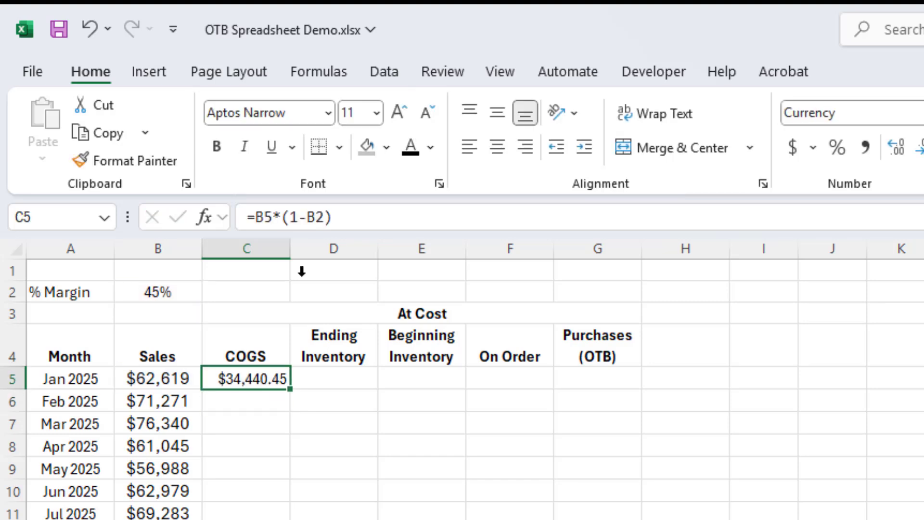
click(310, 217)
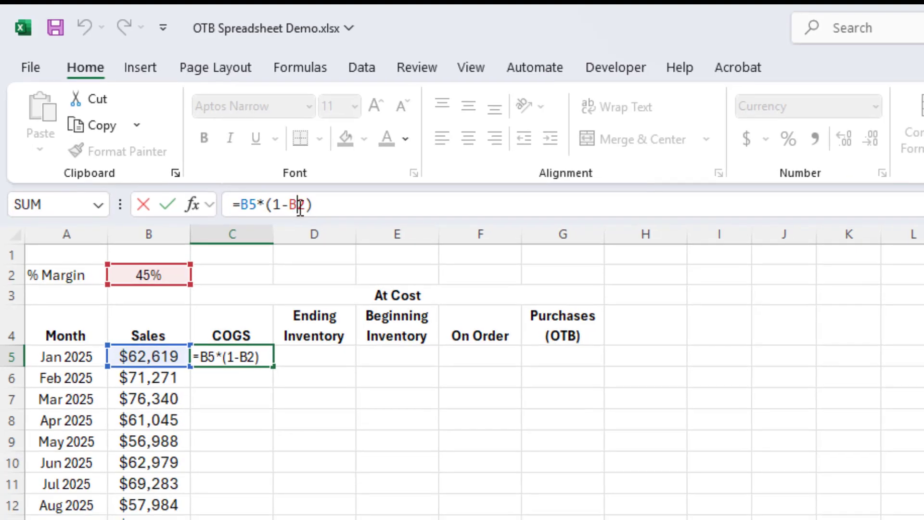
Lock the margin row as =B5*(1-B$2) and copy the formula down C6:C28
click(298, 207)
text($)
key(Return)
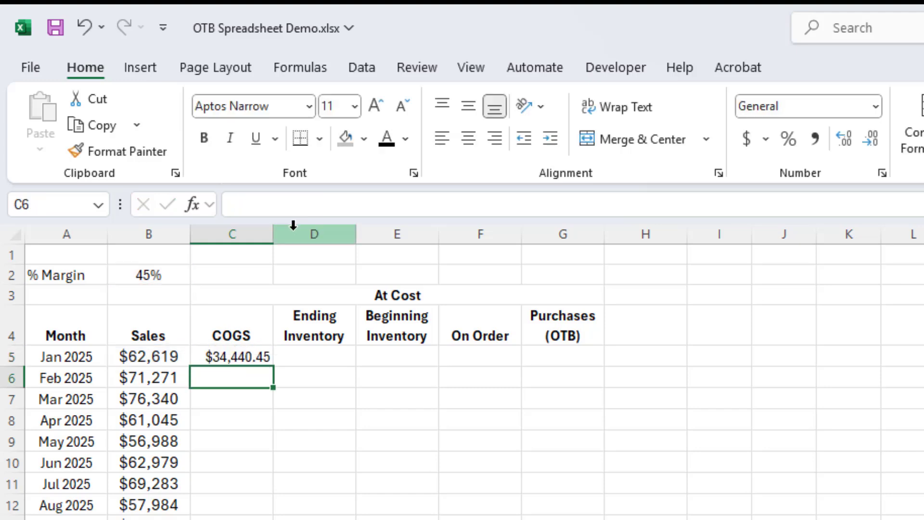
key(Up)
key(ctrl+c)
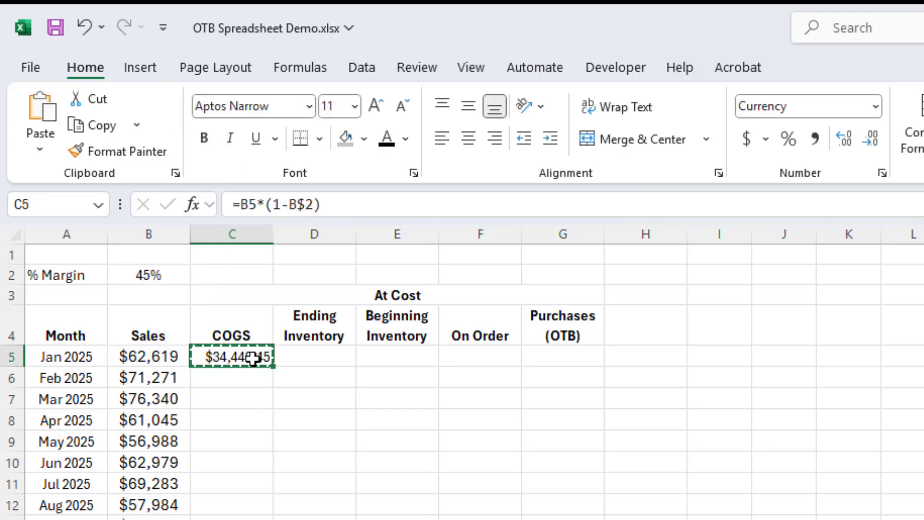
right_click(250, 359)
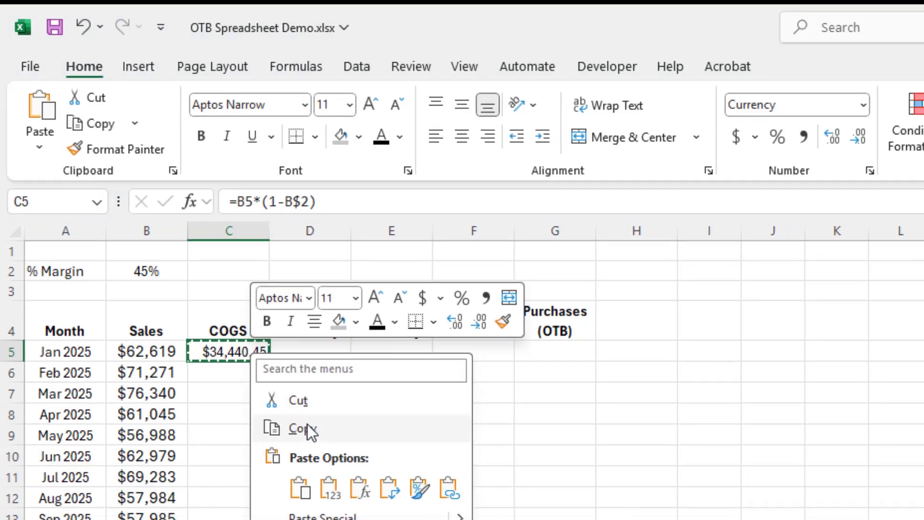
click(310, 430)
drag(146, 231, 145, 511)
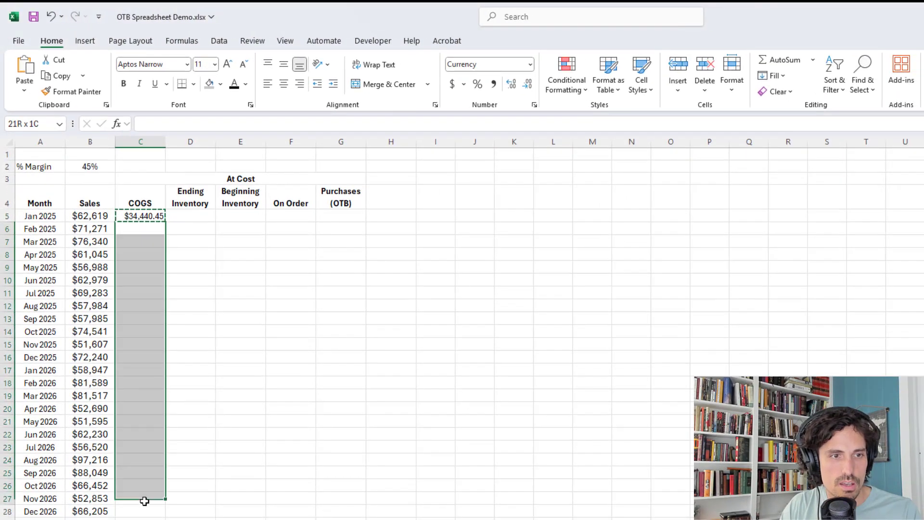
key(ctrl+v)
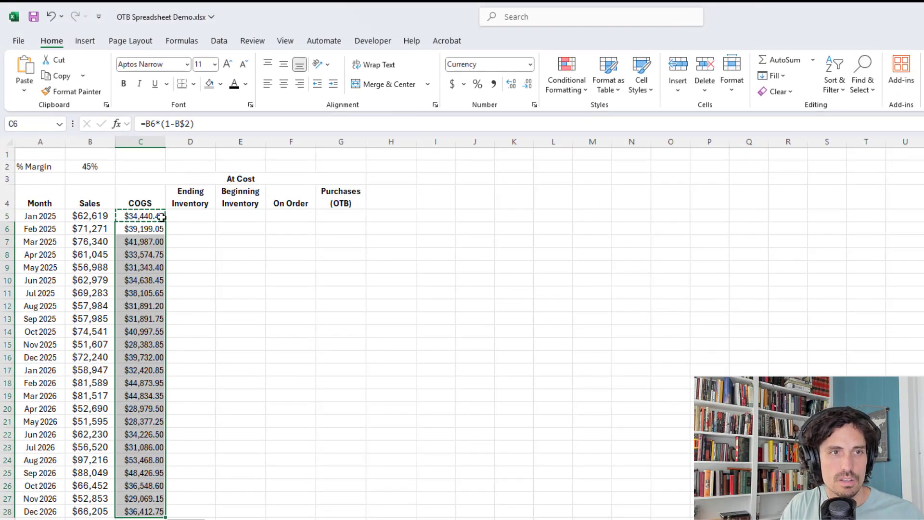
Round the COGS values in C5:C28 to whole dollars
drag(144, 216, 137, 512)
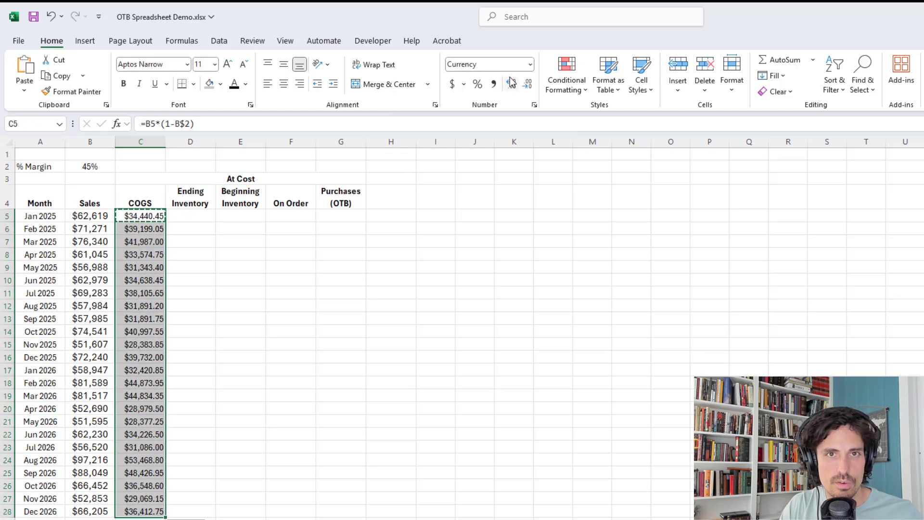
click(529, 85)
click(528, 85)
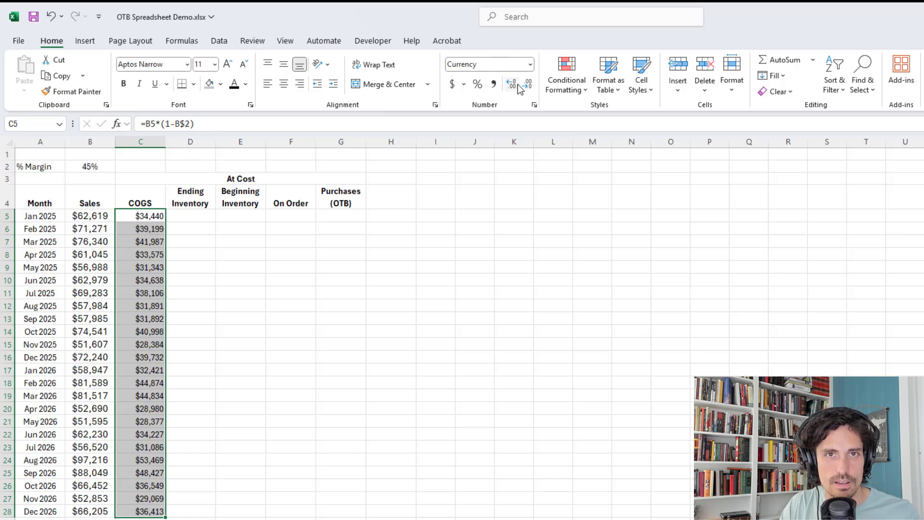
click(514, 86)
click(528, 85)
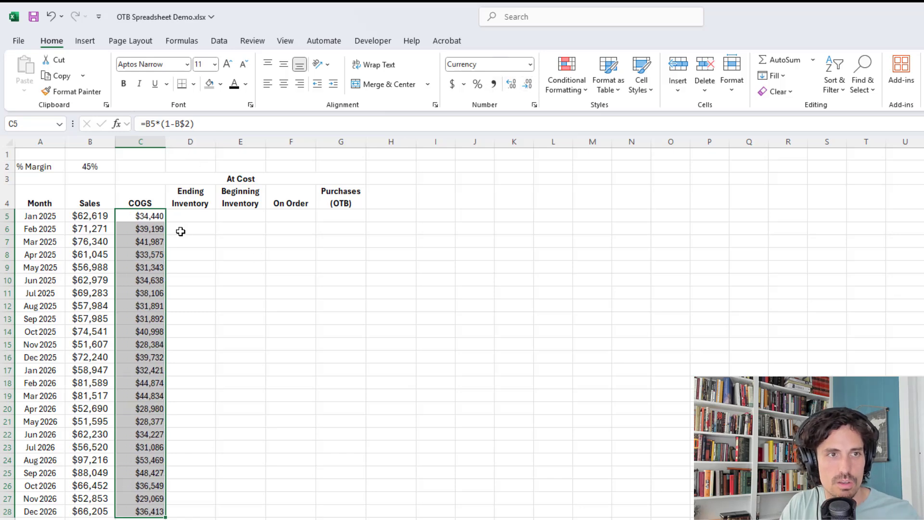
Copy the Sales formatting from B5 onto the COGS cells C5:C28
click(90, 215)
click(126, 229)
click(105, 216)
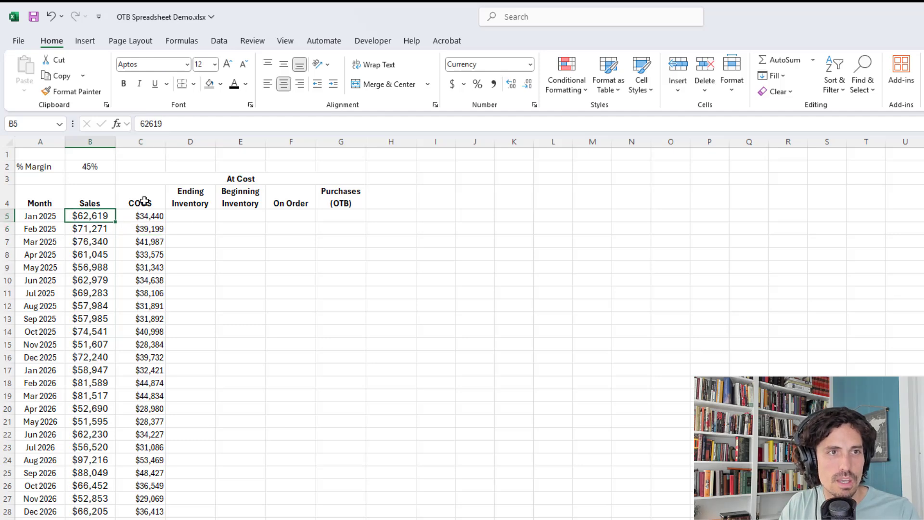
click(73, 92)
drag(144, 217, 153, 513)
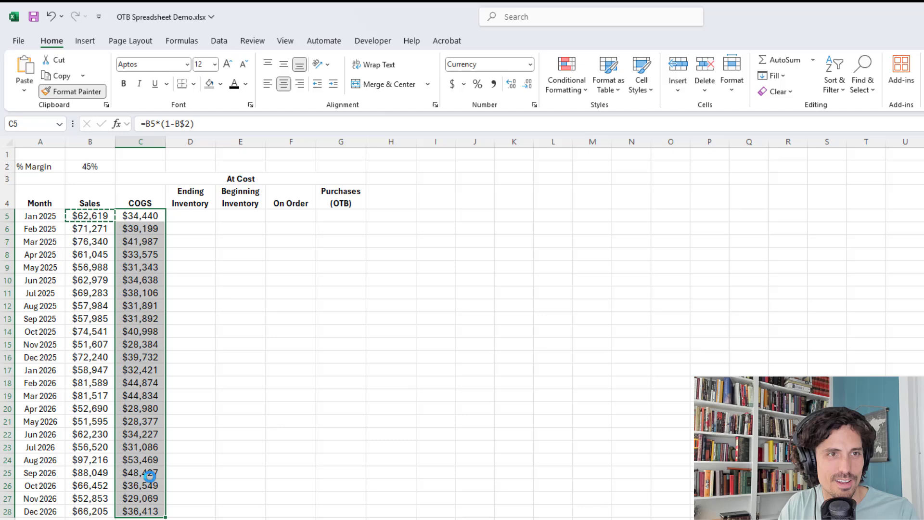
click(200, 217)
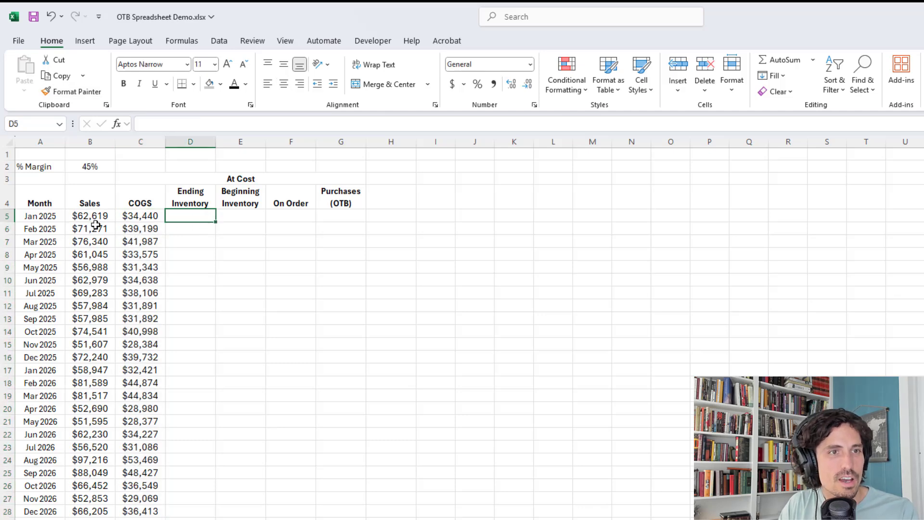
click(109, 215)
click(146, 216)
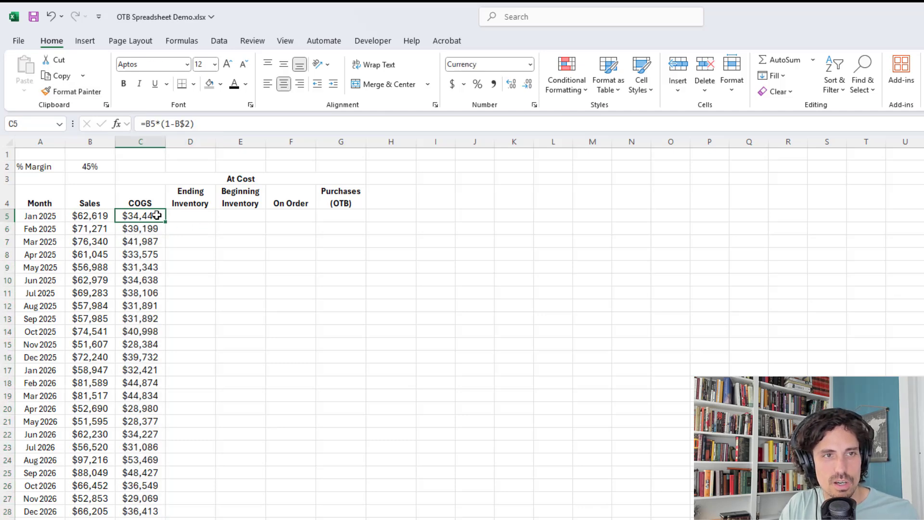
click(191, 217)
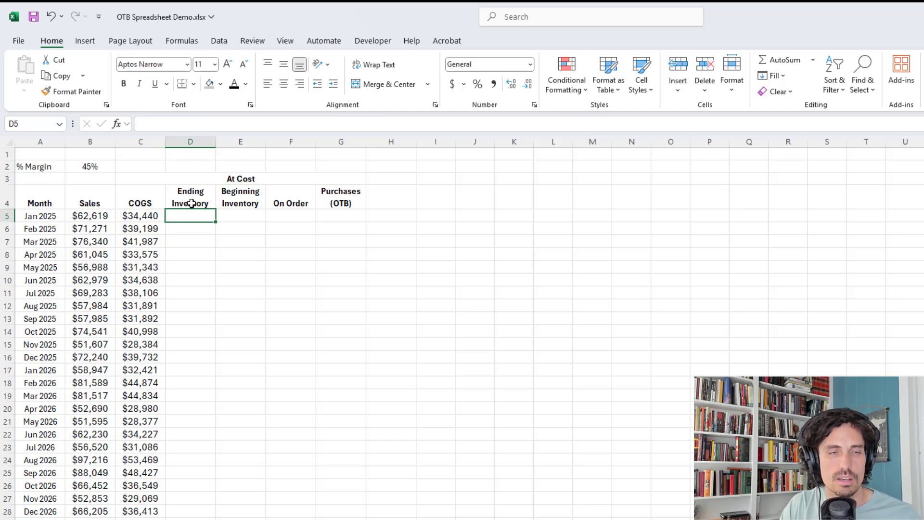
click(243, 194)
click(193, 197)
click(245, 199)
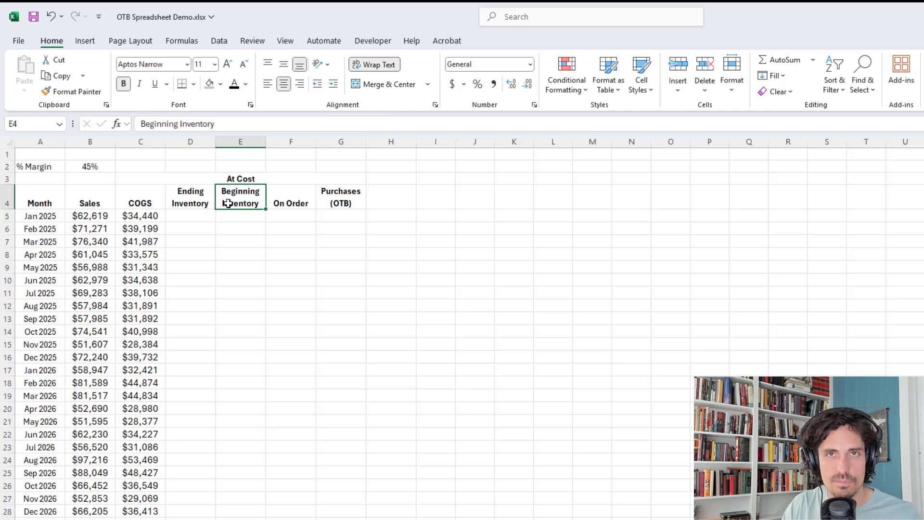
click(184, 215)
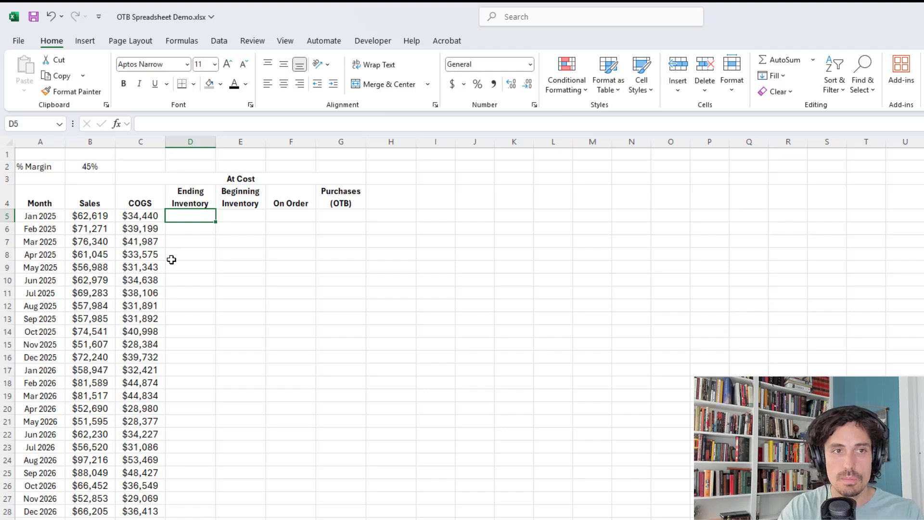
Enter a =SUM formula in D5 totalling the following months' COGS, C6:C11
text(=SUM()
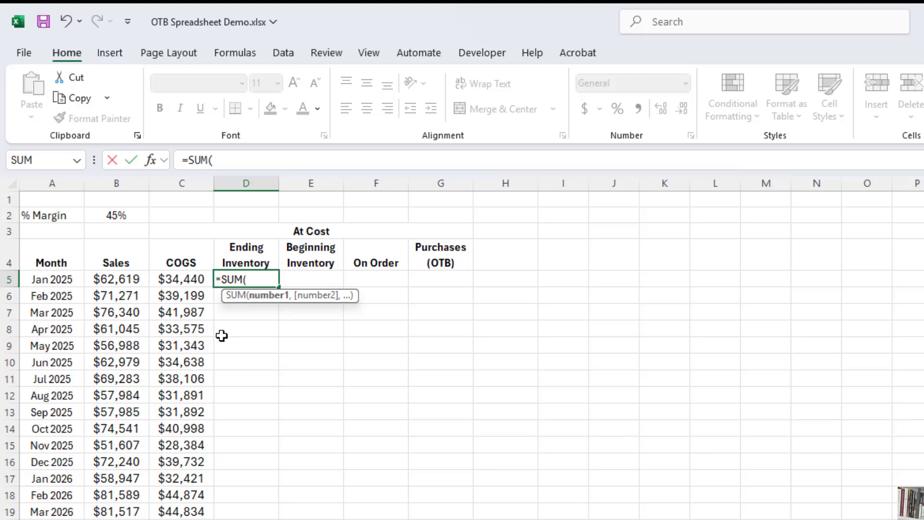
key(Down)
key(Left)
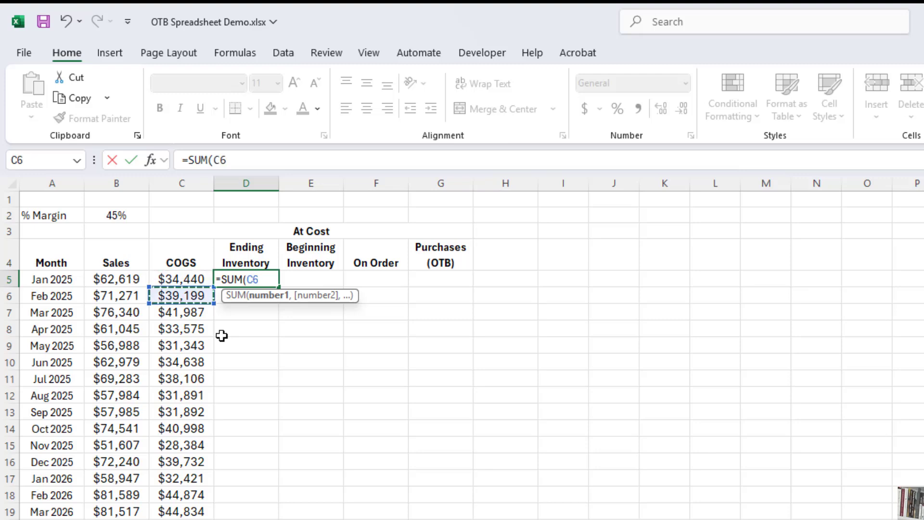
key(shift+Down)
key(shift+Down)
key(shift+Down)
key(shift+Down)
key(shift+Down)
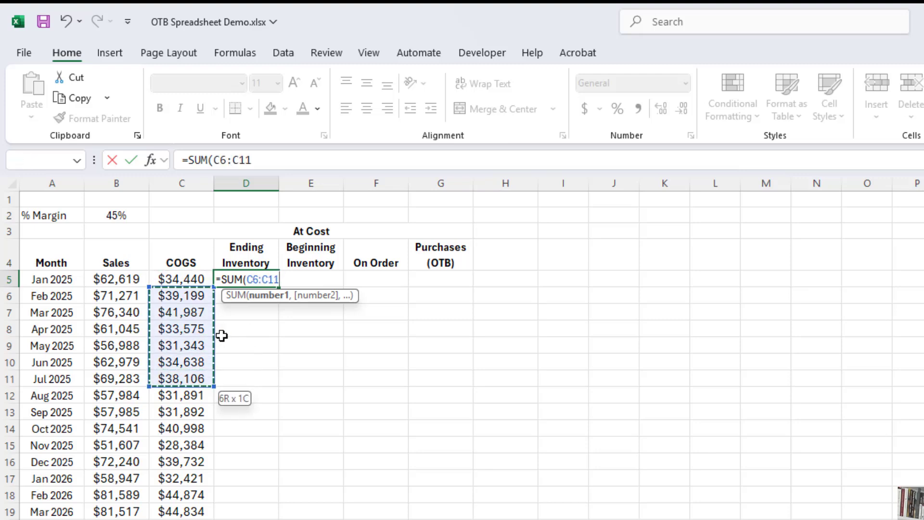
text())
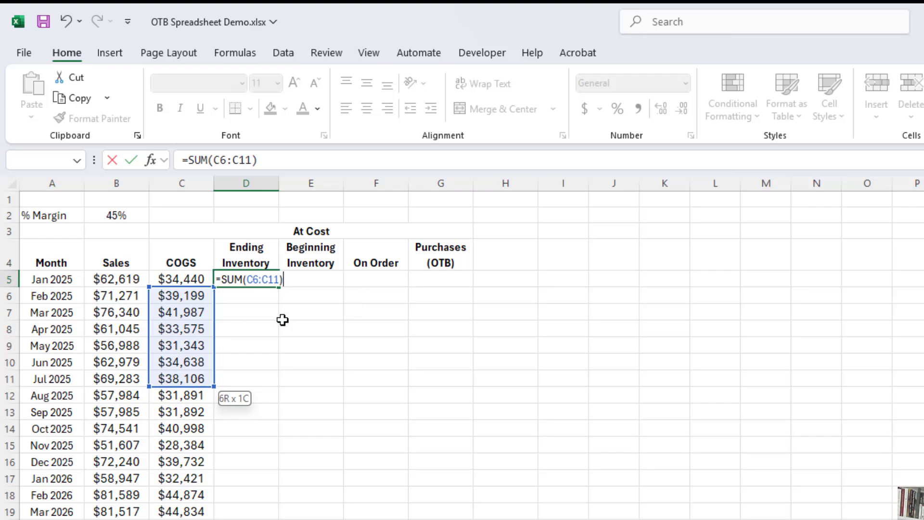
key(ctrl+Return)
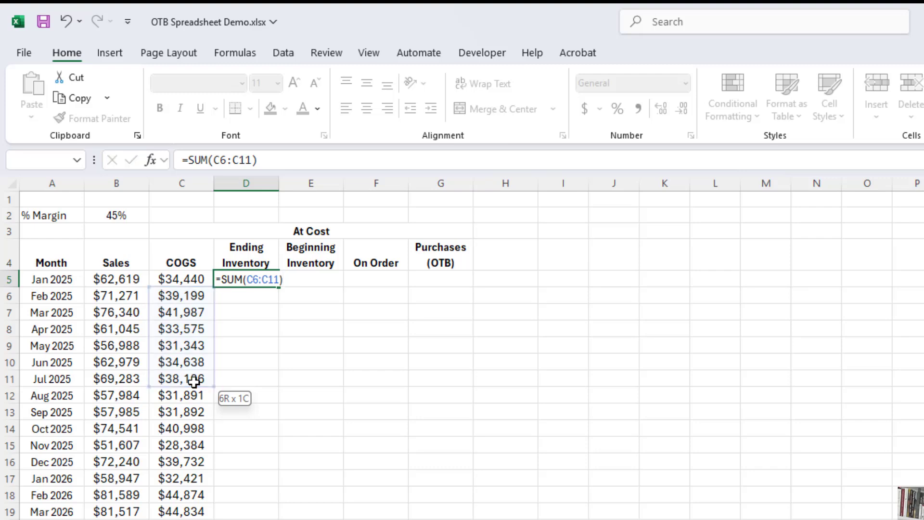
Select the entire sheet to enlarge its text
click(239, 160)
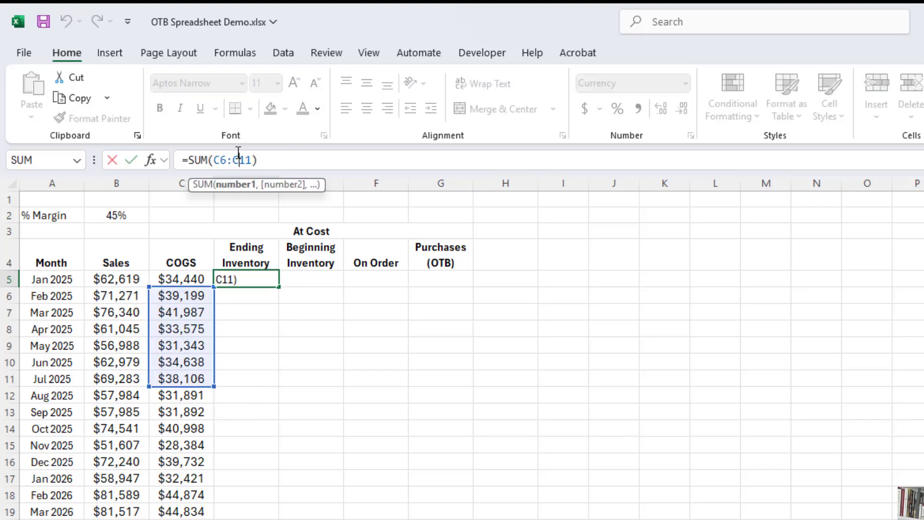
key(Escape)
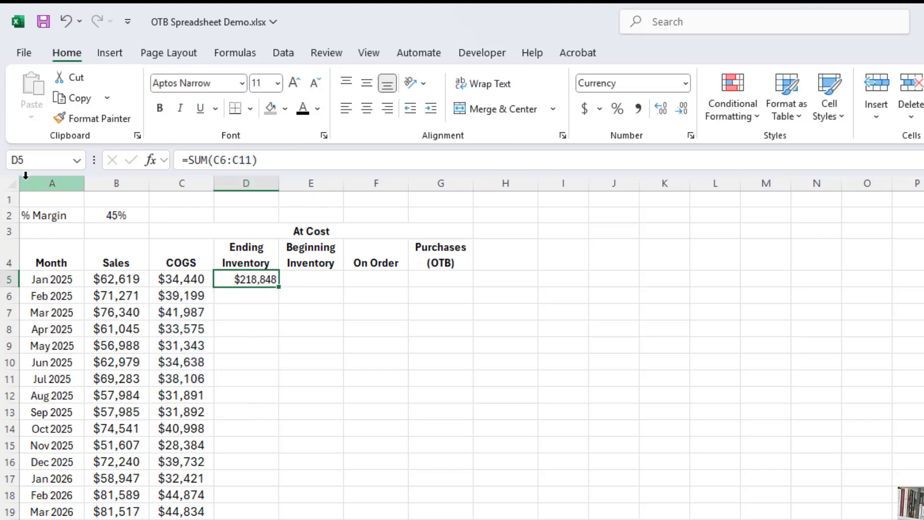
key(ctrl+a)
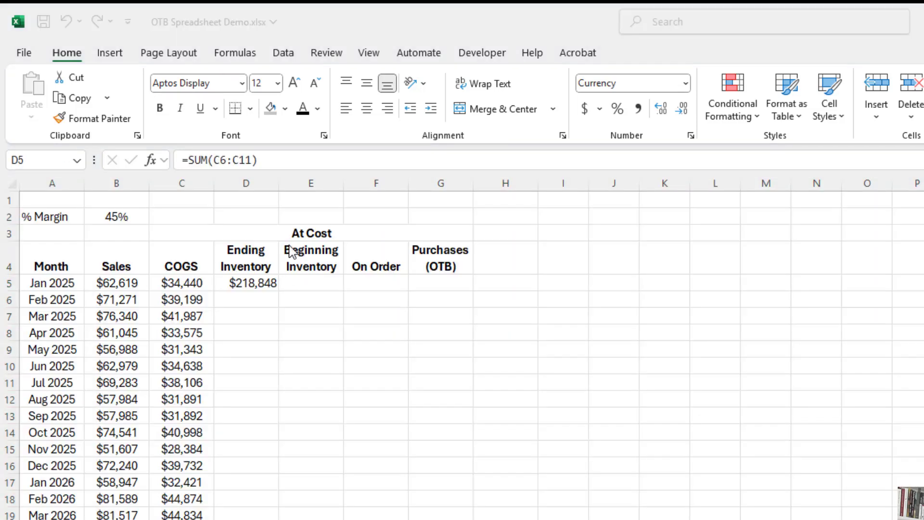
Narrow D5's sum range to =SUM(C6:C8), showing $114,761
click(248, 282)
click(245, 157)
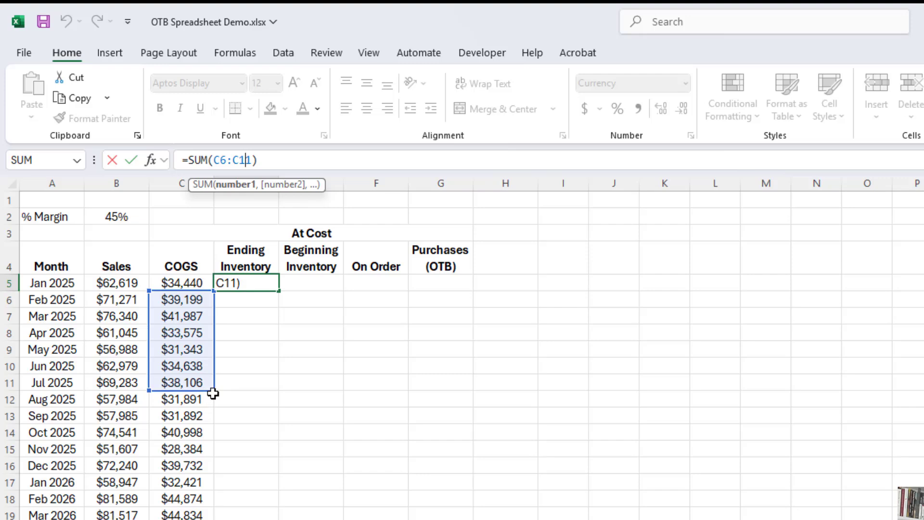
drag(212, 389, 210, 336)
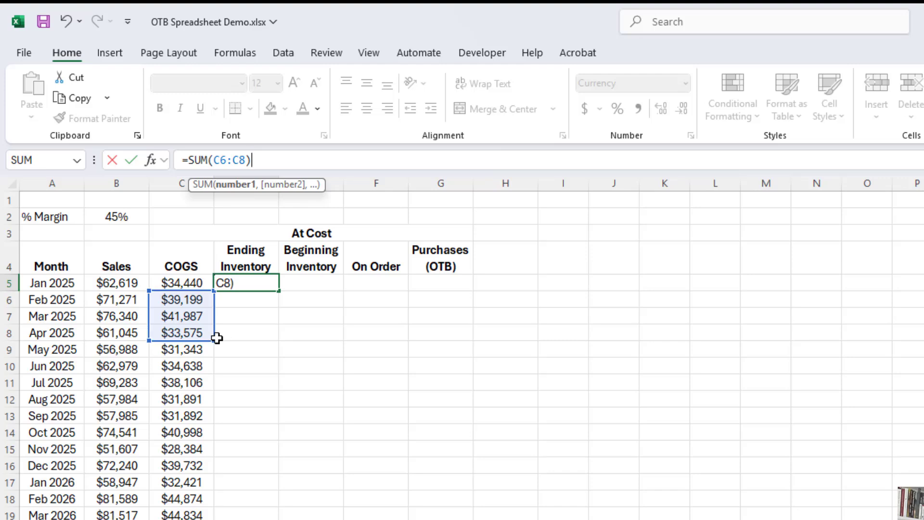
key(Return)
key(Up)
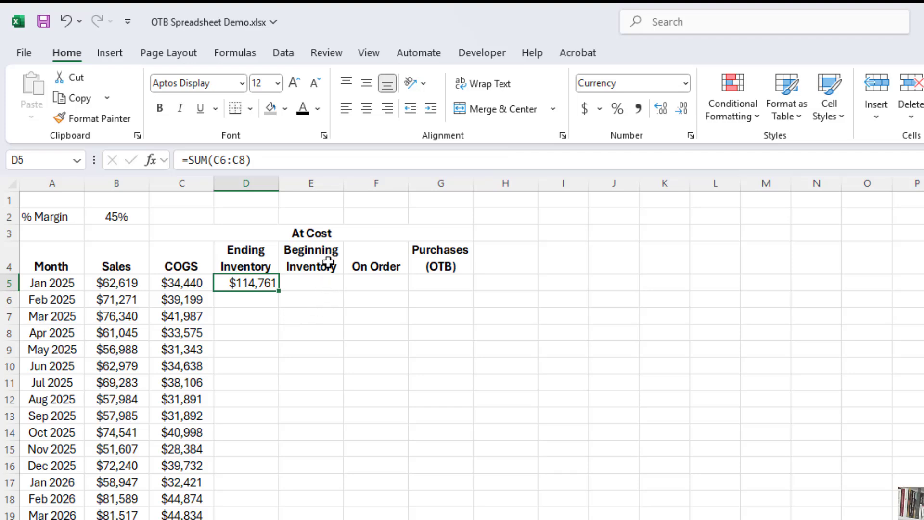
click(254, 306)
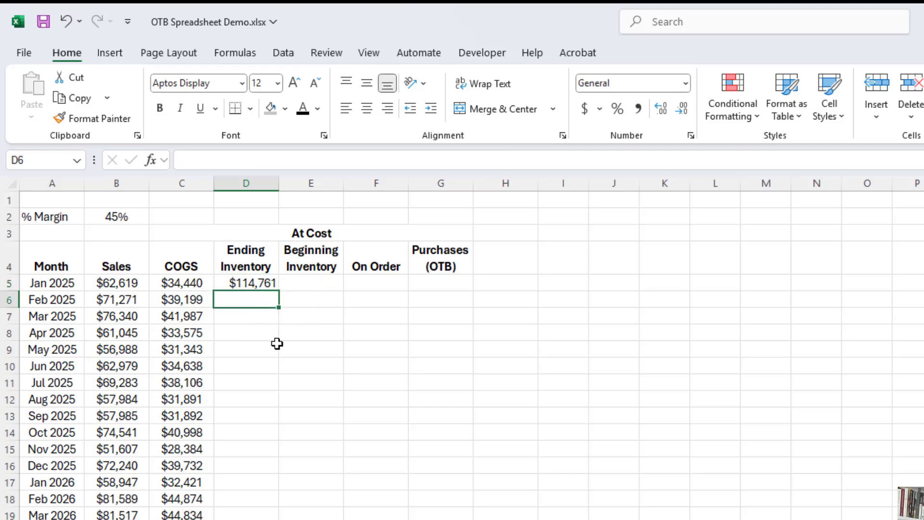
click(250, 284)
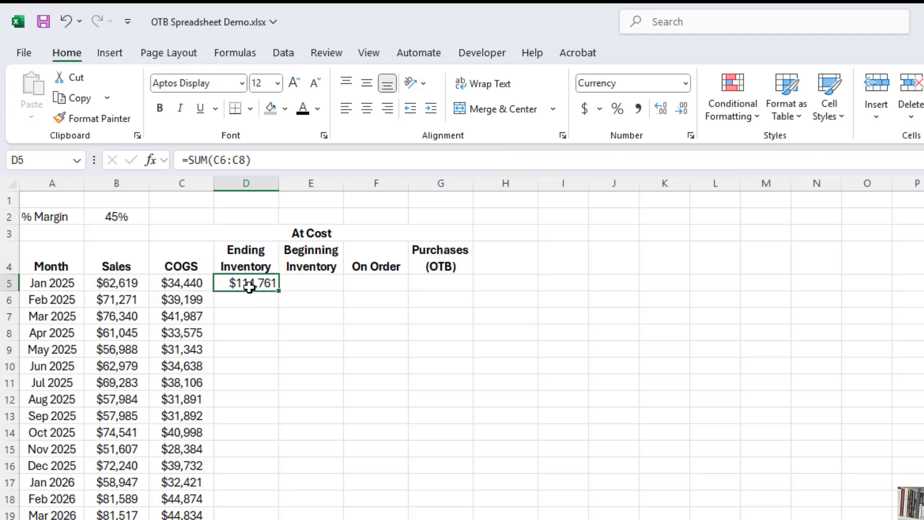
Change the B4 heading from Sales to Projected Sales
double_click(259, 283)
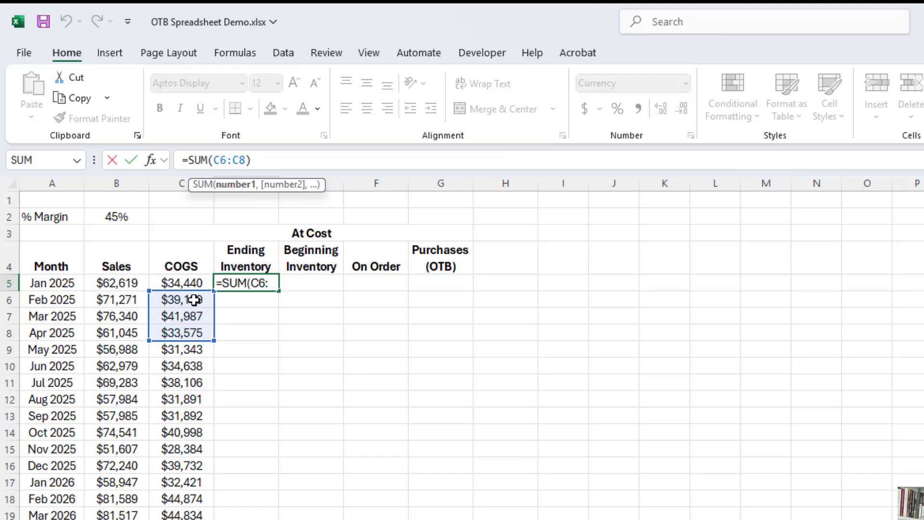
key(Return)
click(107, 265)
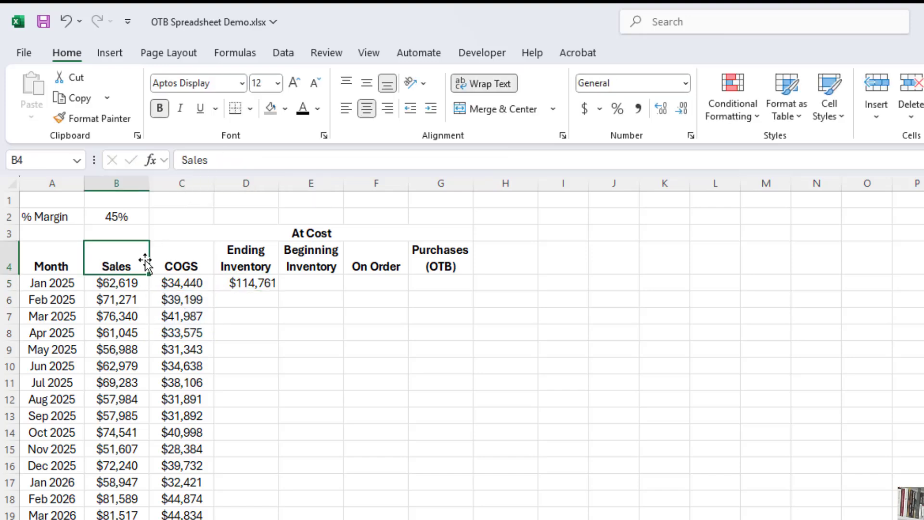
click(182, 160)
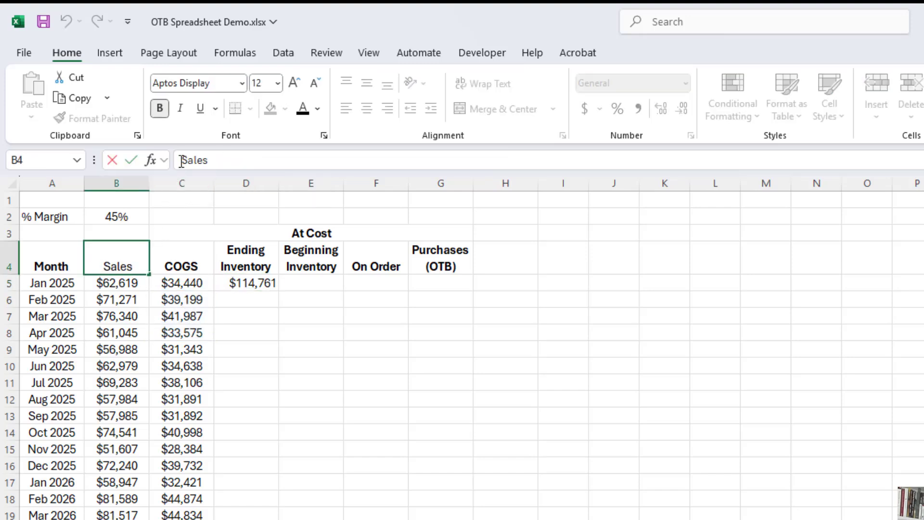
text(Projected)
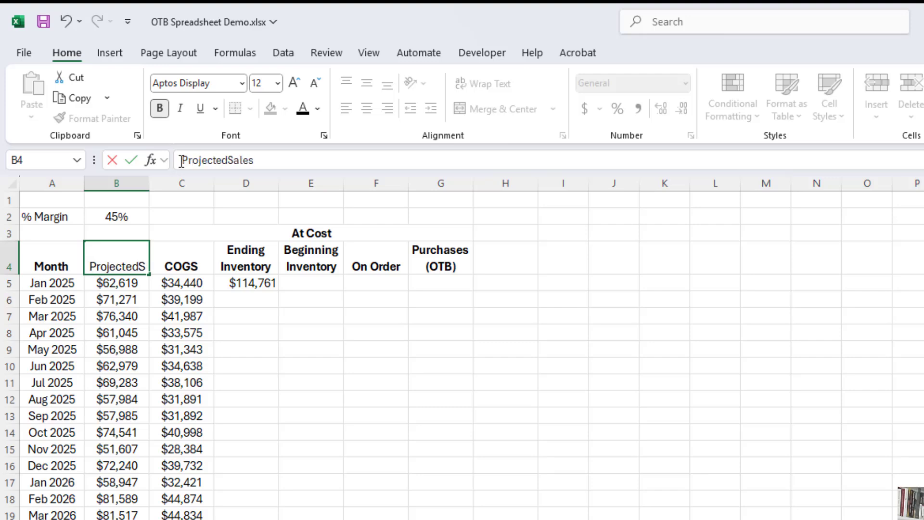
key(Return)
click(124, 262)
Review D5's ending inventory formula, leaving it unchanged, and move on to E5
click(179, 260)
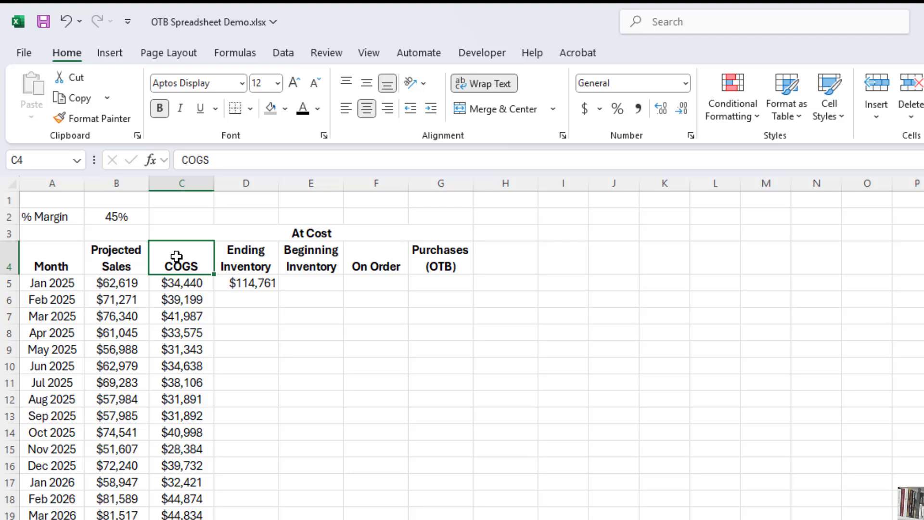
click(249, 278)
click(233, 160)
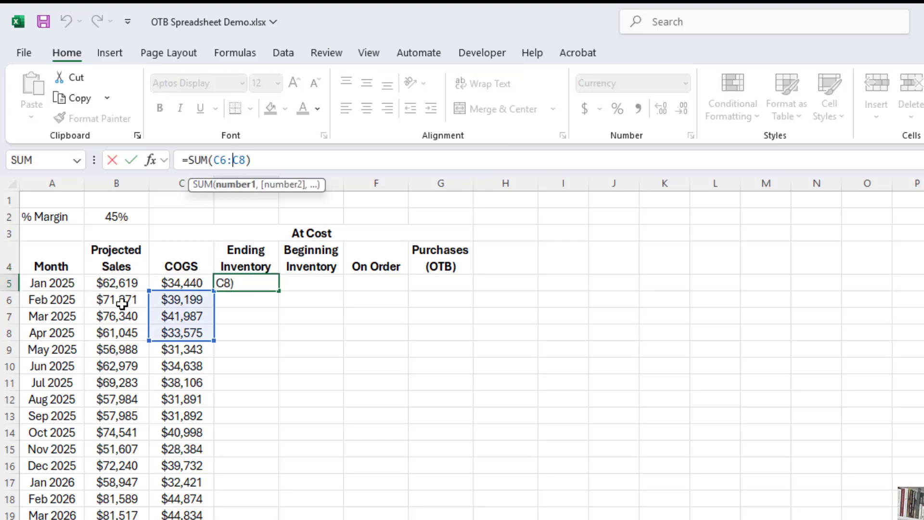
key(Return)
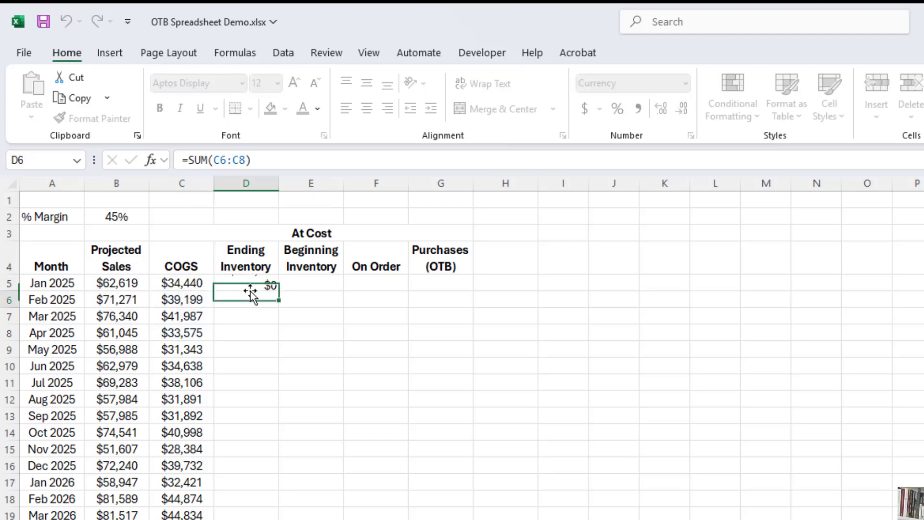
click(251, 288)
click(310, 283)
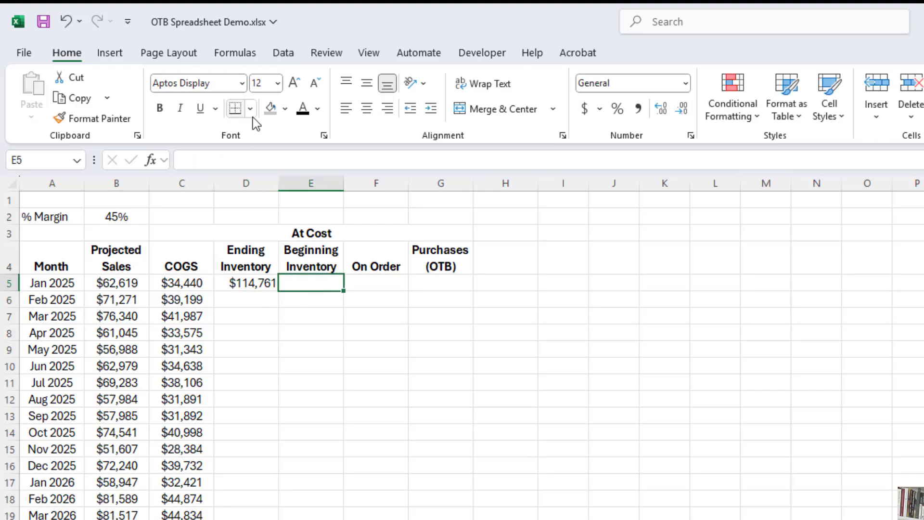
Shade E5 light orange and enter a Jan 2025 Beginning Inventory of 75000
click(285, 109)
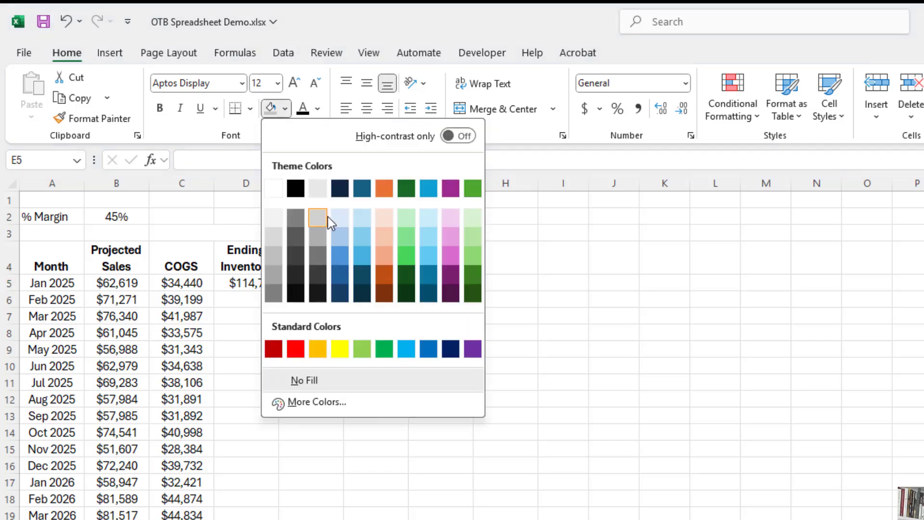
click(386, 219)
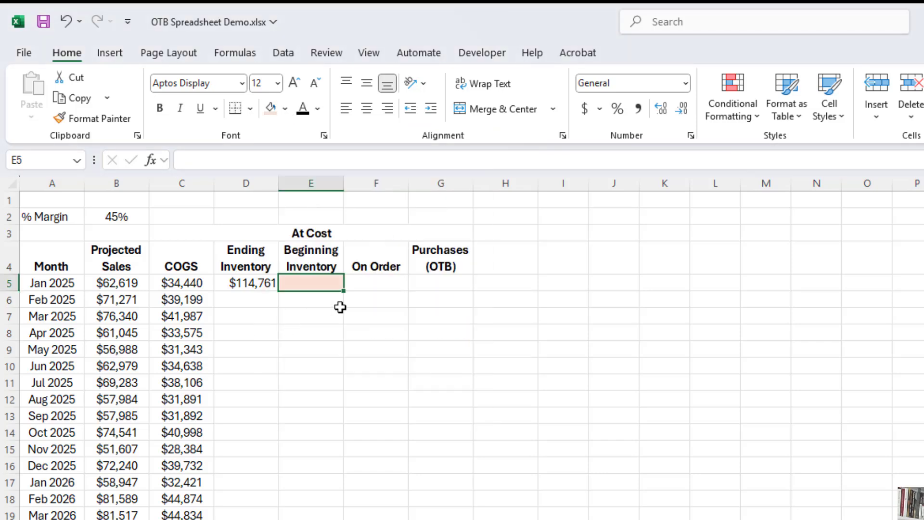
text(75000)
key(Return)
click(310, 285)
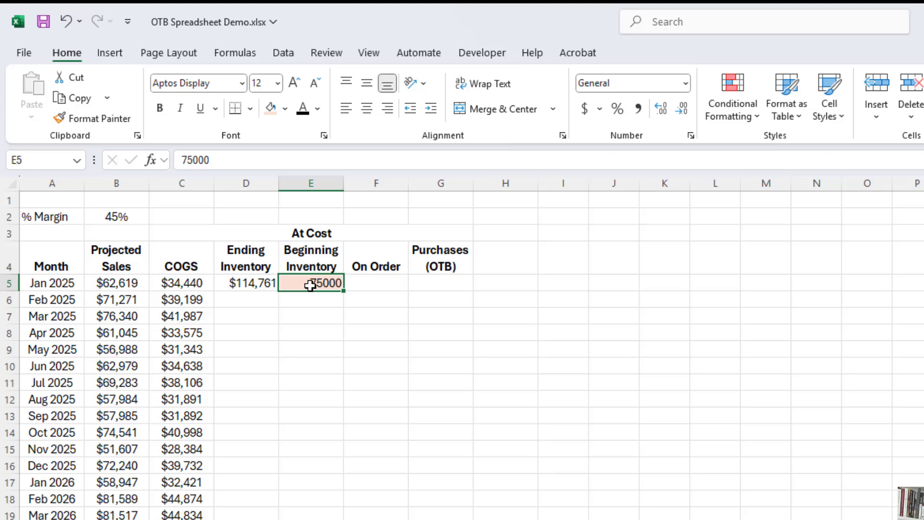
Enter 18000 as January's On Order amount in F5
key(Tab)
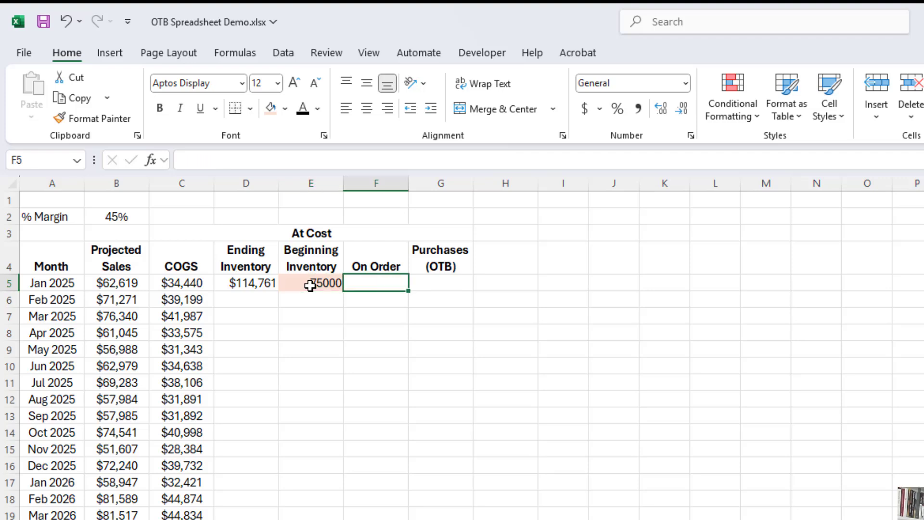
text(18000)
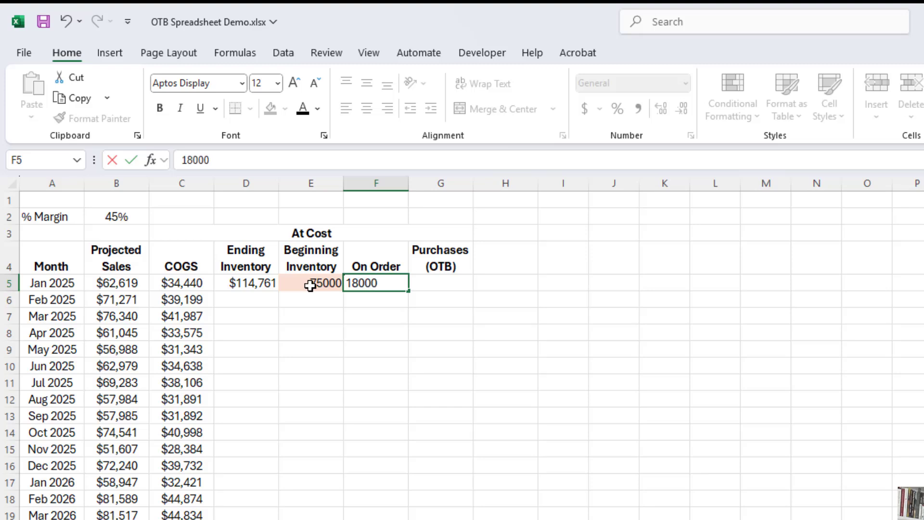
key(Return)
key(Up)
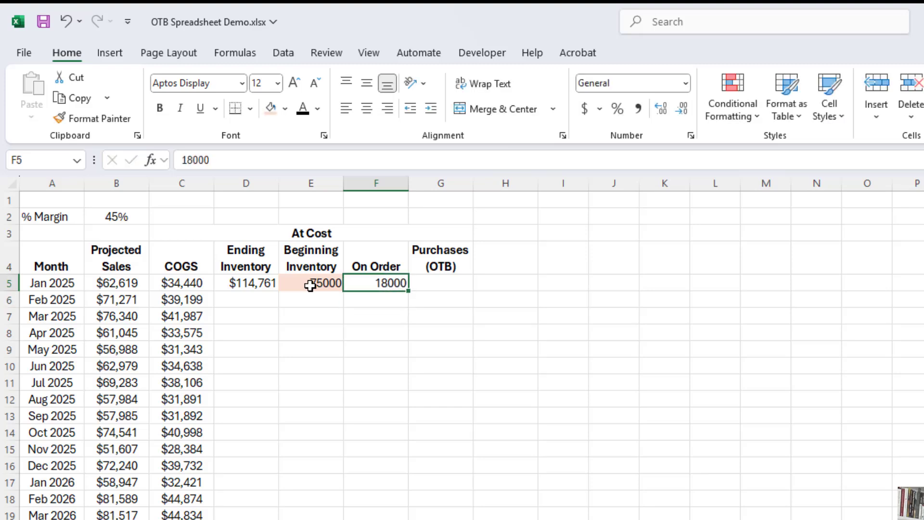
Enter =C5+D5-E5-F5 in G5, giving January OTB purchases of $56,201
click(448, 281)
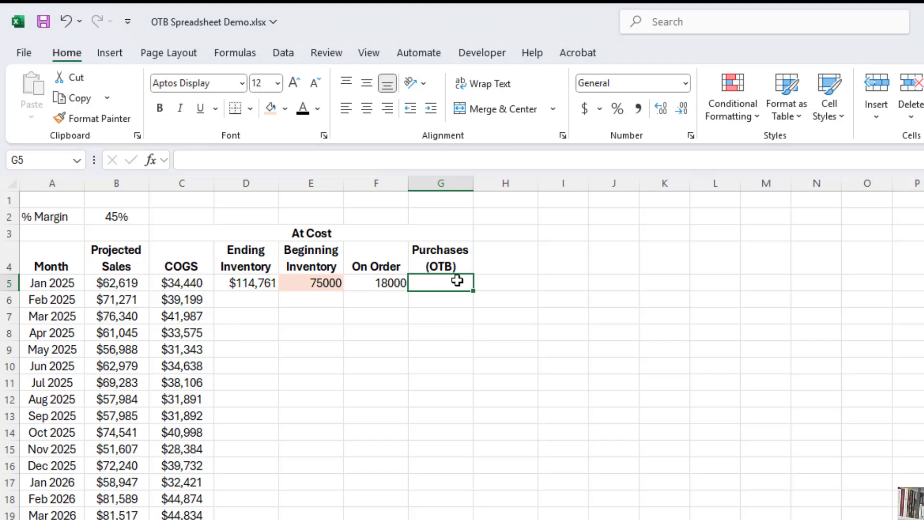
text(=)
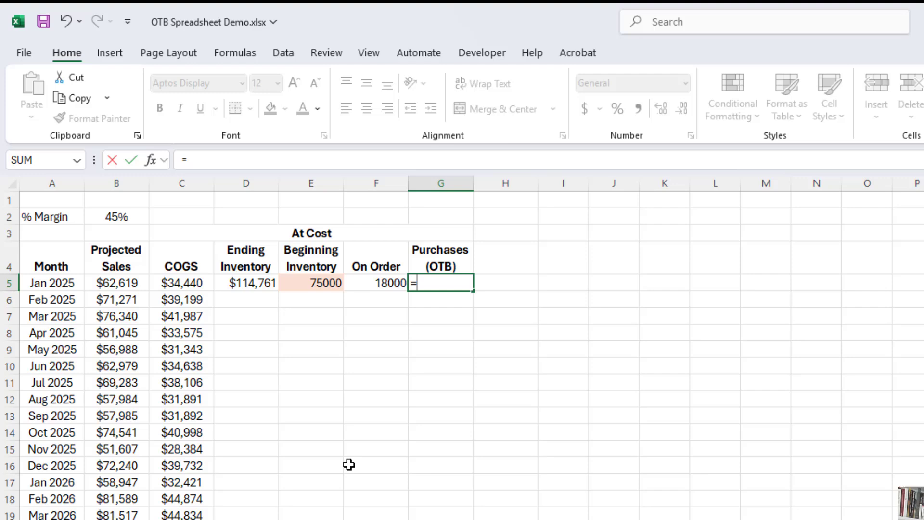
click(192, 281)
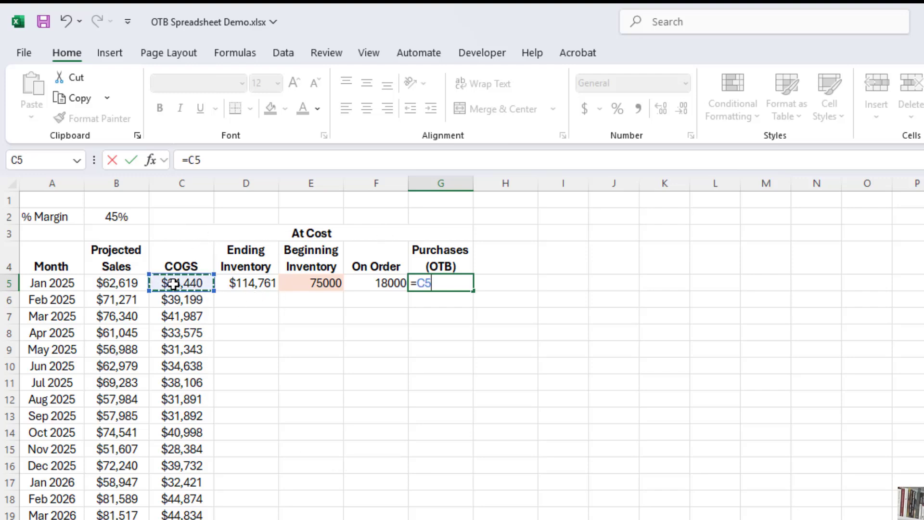
text(+)
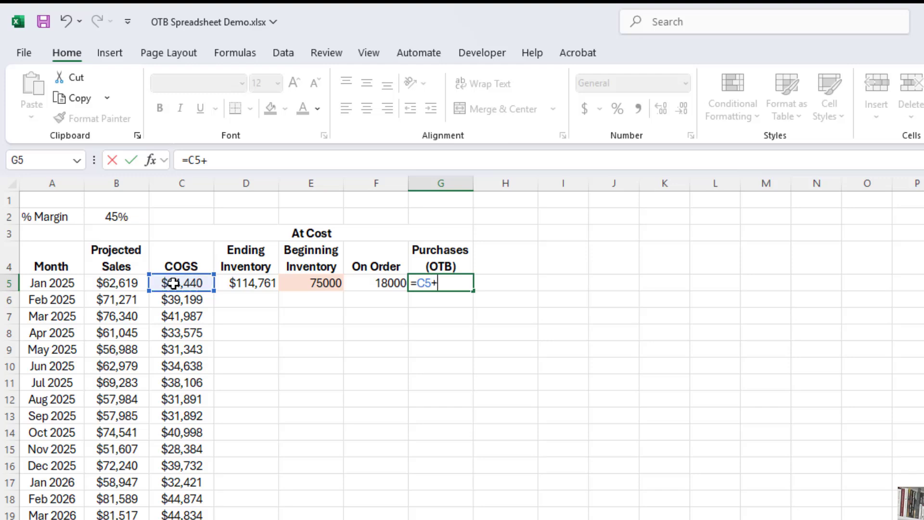
click(252, 284)
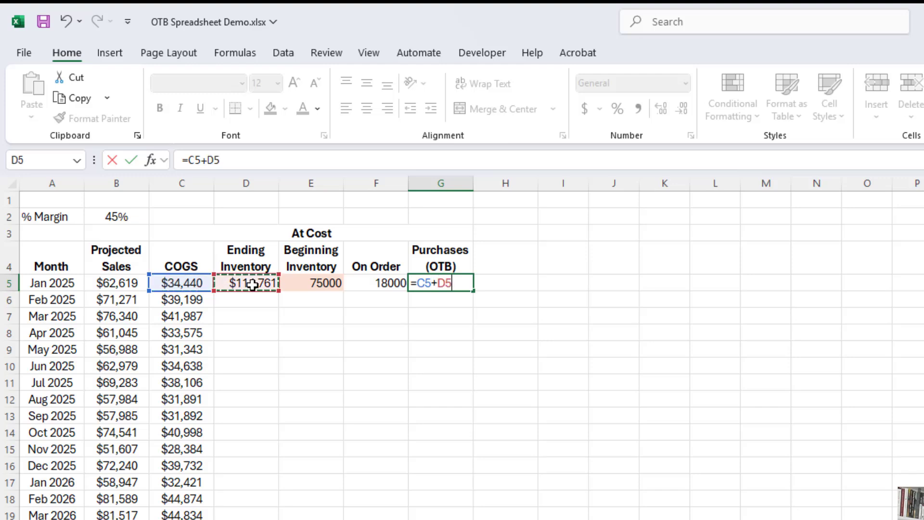
text(-)
click(321, 284)
text(-)
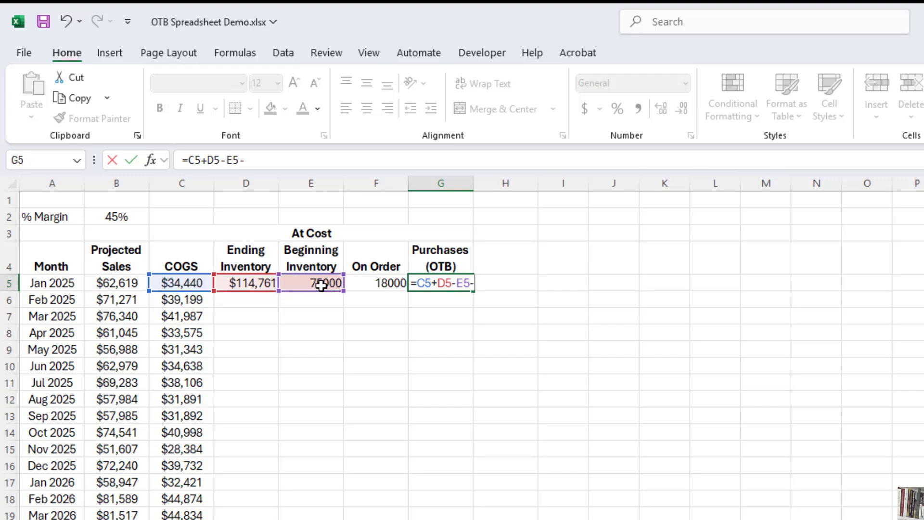
click(373, 285)
key(Return)
key(Up)
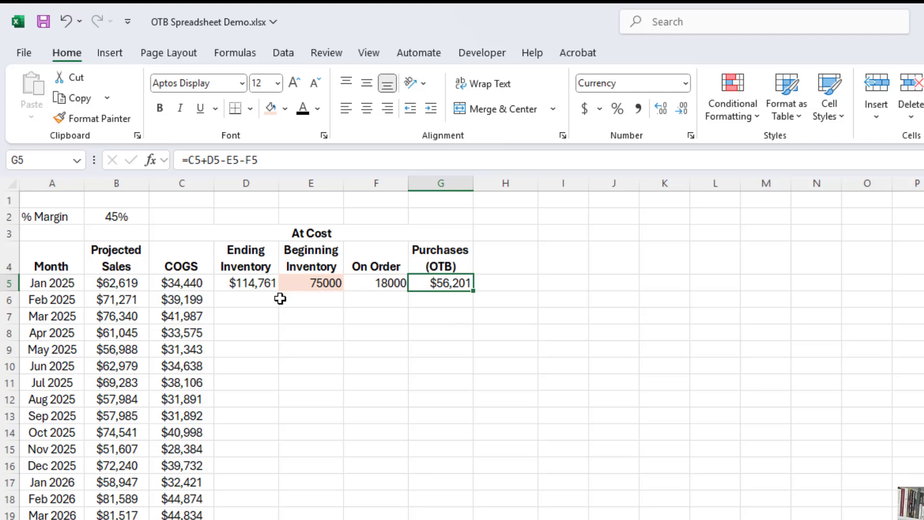
click(242, 285)
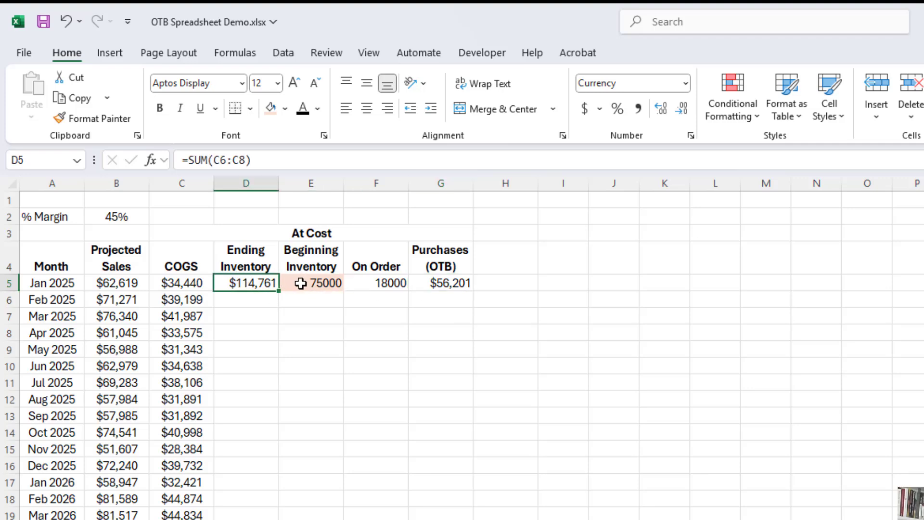
Confirm D5's =SUM(C6:C8) and fill it down through D25
click(254, 300)
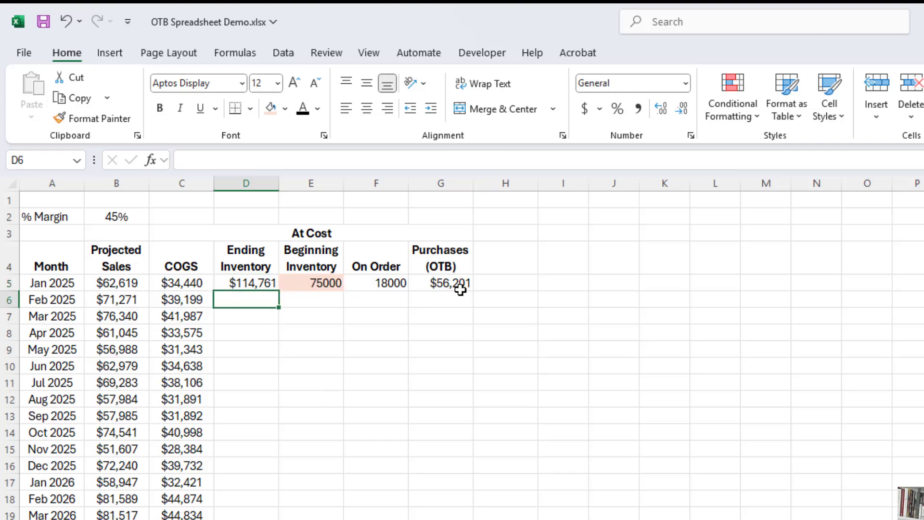
click(245, 283)
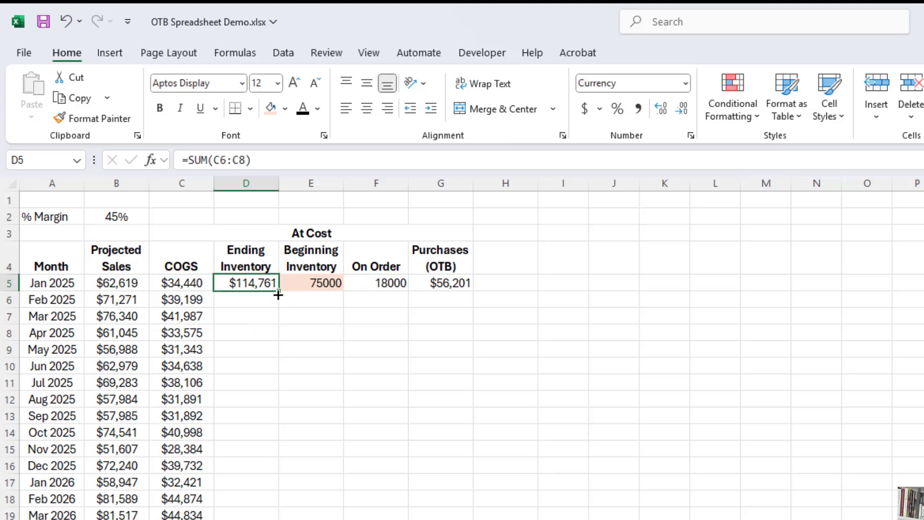
click(230, 160)
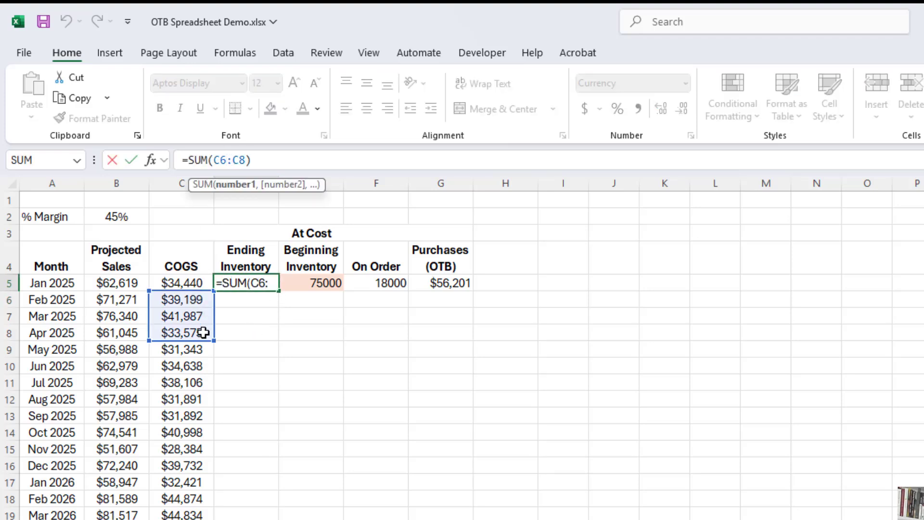
key(ctrl+Return)
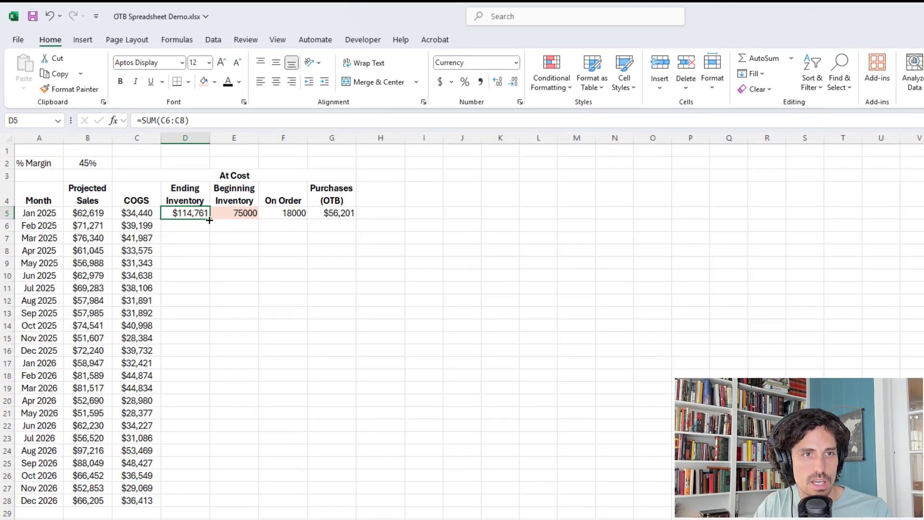
drag(209, 220, 177, 474)
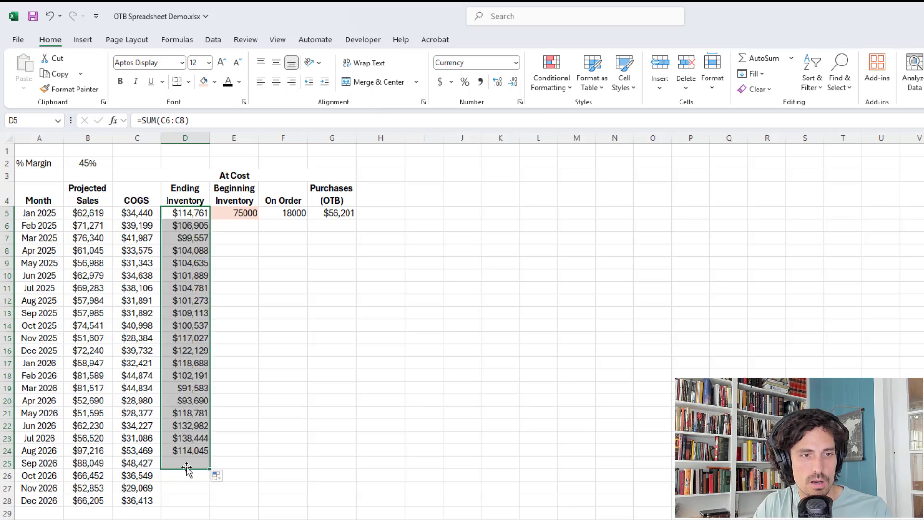
Check D25's formula, trial-paste it into D26:D27, then clear those two cells
click(190, 462)
double_click(190, 462)
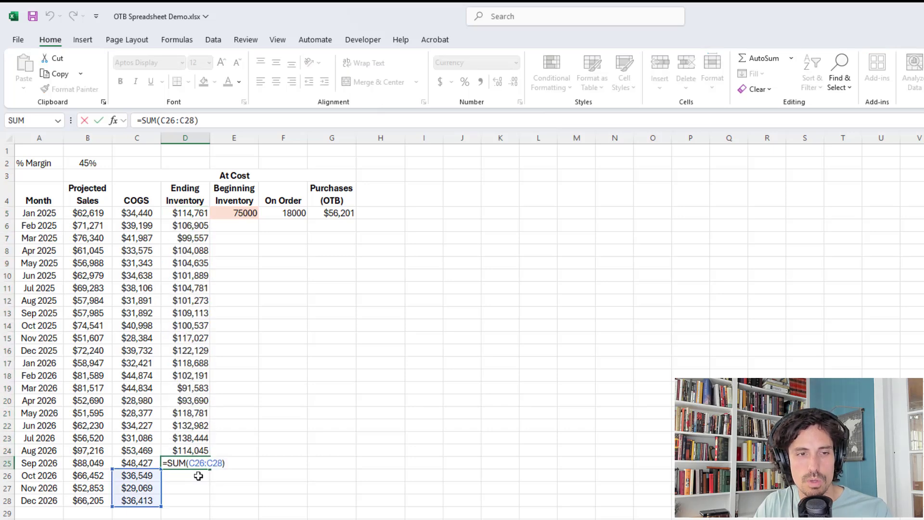
key(Escape)
key(ctrl+c)
key(Down)
key(ctrl+v)
key(Down)
key(ctrl+v)
key(Escape)
key(F2)
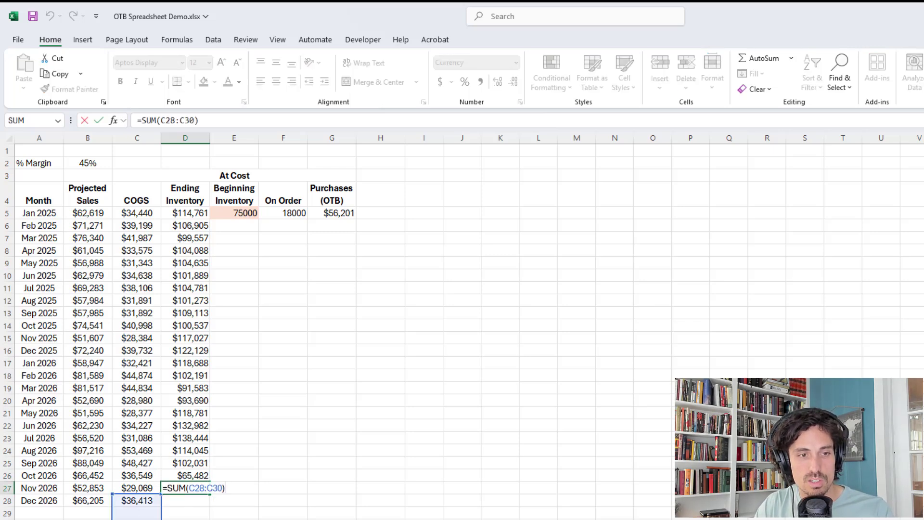
key(Escape)
drag(200, 475, 199, 502)
key(Delete)
Shade the empty Ending Inventory cells D26:D28 grey
click(215, 82)
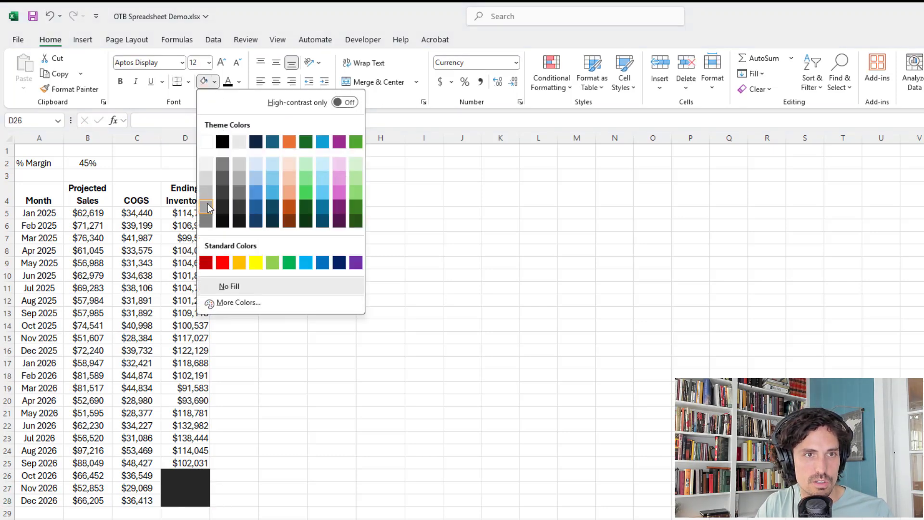
click(206, 208)
click(202, 229)
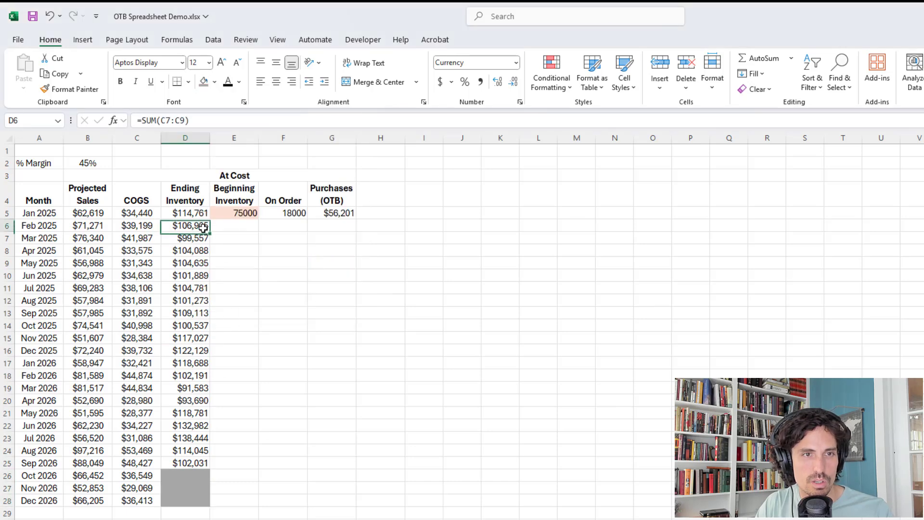
Enter =D5 in E6 so February's beginning inventory equals January's ending inventory
click(230, 225)
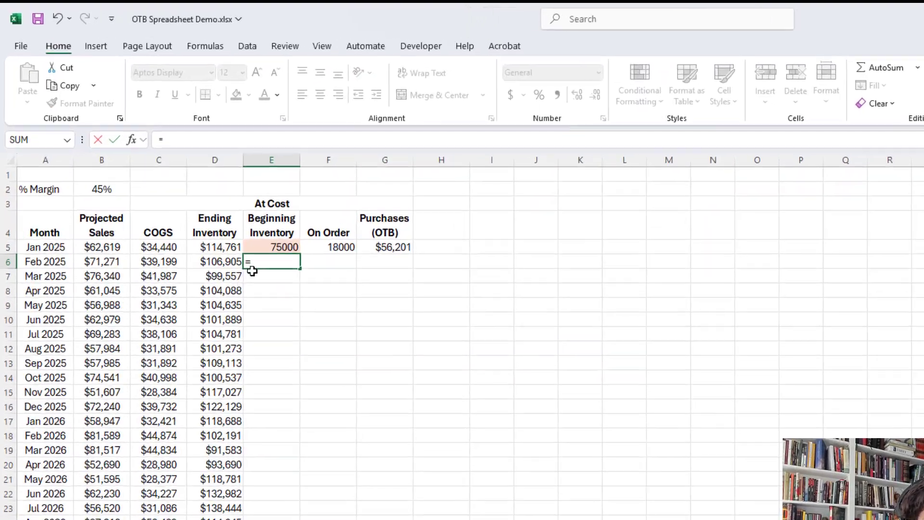
text(=)
key(Left)
key(Up)
key(Return)
key(Up)
key(F2)
key(Escape)
Copy the E6 beginning inventory formula down through E25
key(ctrl+c)
drag(325, 344, 370, 519)
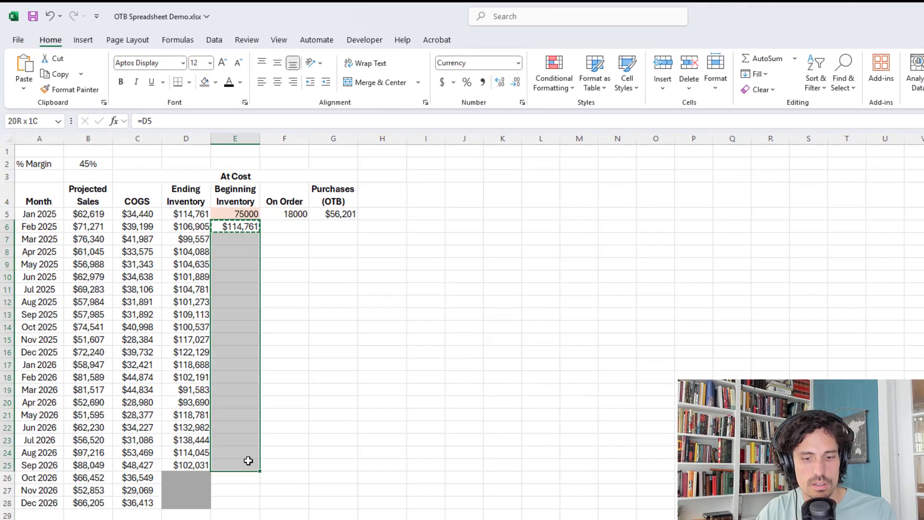
key(ctrl+v)
click(295, 215)
key(Escape)
click(293, 233)
click(293, 222)
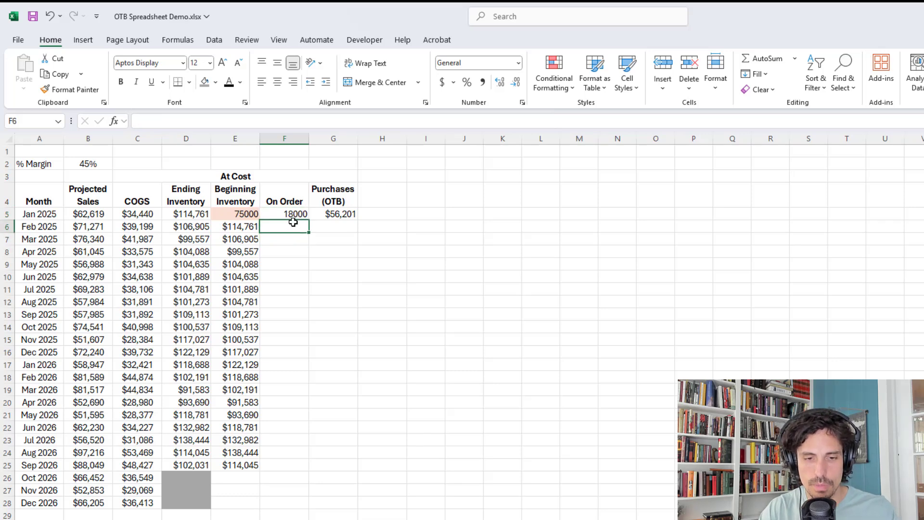
Give F5 G5's currency format using Format Painter
click(289, 215)
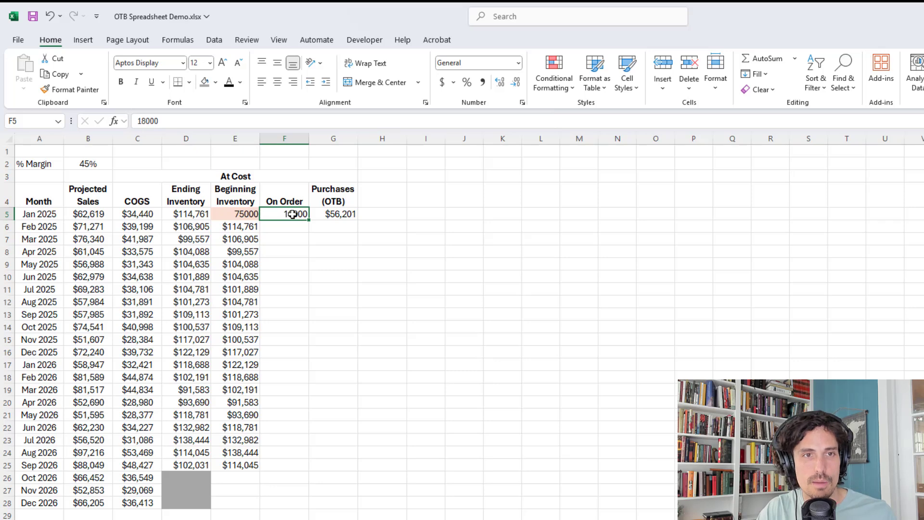
click(333, 213)
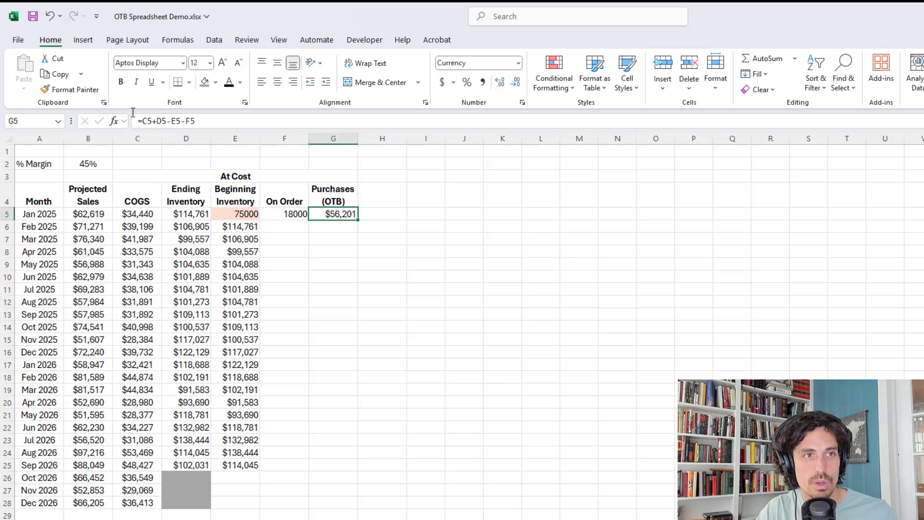
double_click(71, 90)
click(284, 213)
key(Escape)
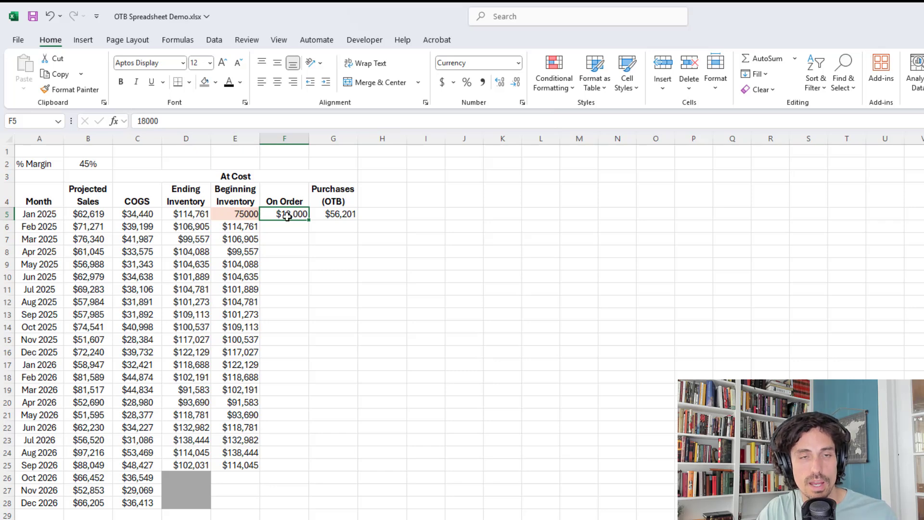
Enter 23000 as February 2025's On Order amount in F6
click(292, 226)
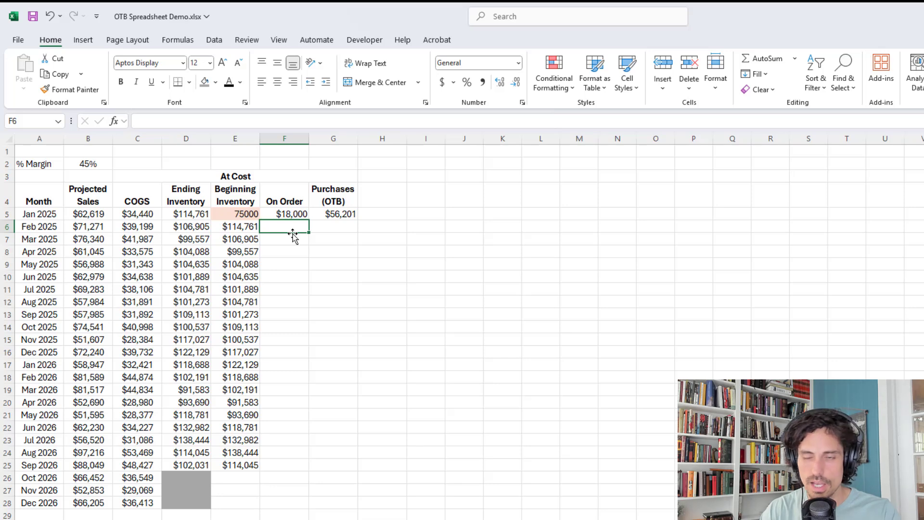
text(23000)
key(Return)
key(Up)
key(Up)
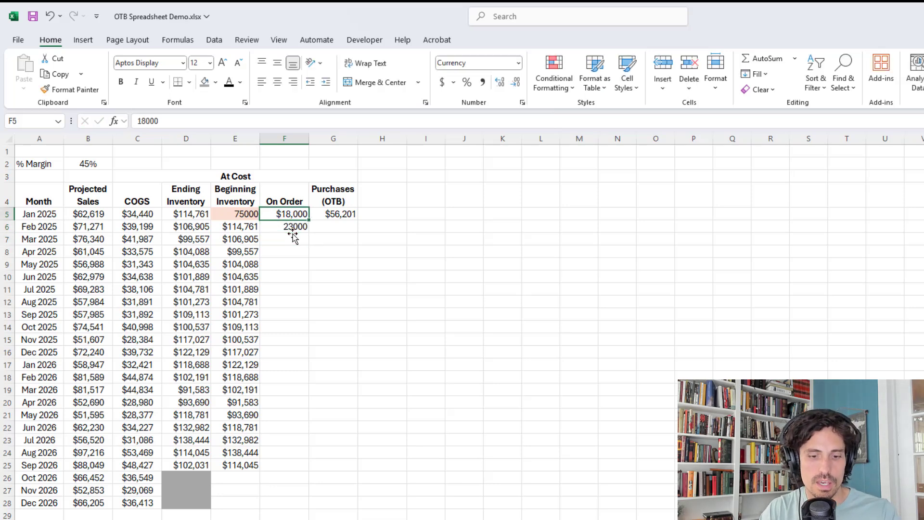
Paste F5's currency formatting onto F6 with Paste Special formats
key(ctrl+c)
key(Down)
key(alt)
key(e)
key(s)
key(t)
key(Return)
key(Down)
key(Down)
key(Down)
key(Up)
key(Up)
key(Down)
key(Down)
key(Down)
key(Down)
key(Up)
Copy G5's OTB purchase formula down through G25
key(Up)
key(Up)
key(Up)
key(Up)
key(Right)
key(Up)
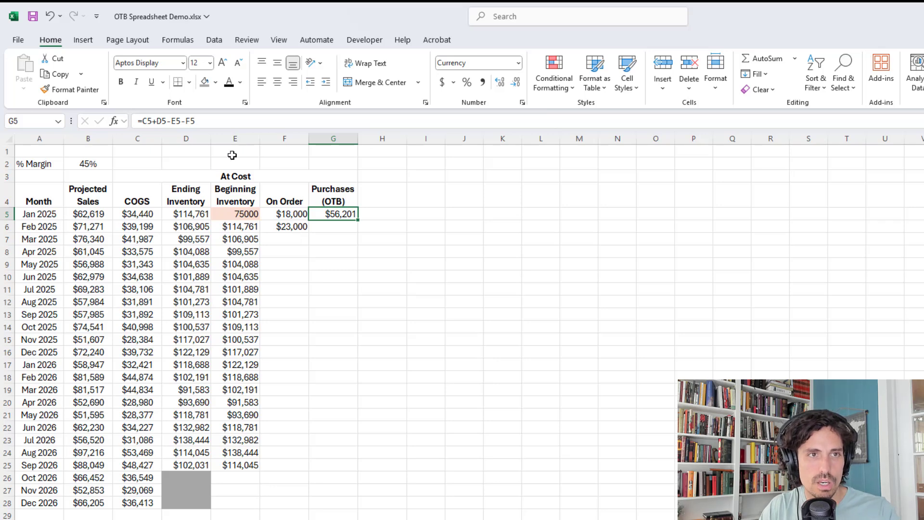
key(F2)
key(Escape)
key(ctrl+c)
shift+click(332, 464)
key(ctrl+v)
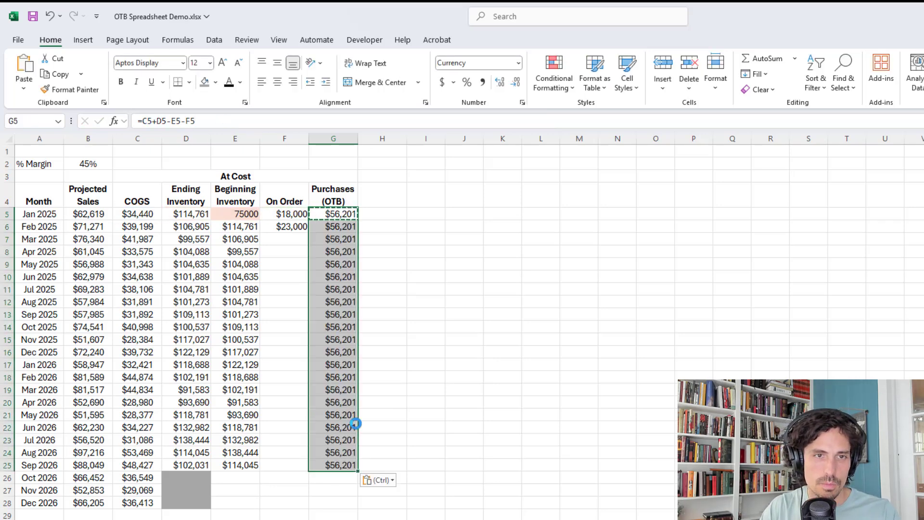
key(Escape)
Spot-check the OTB formulas from May 2025 down to May 2026
click(338, 268)
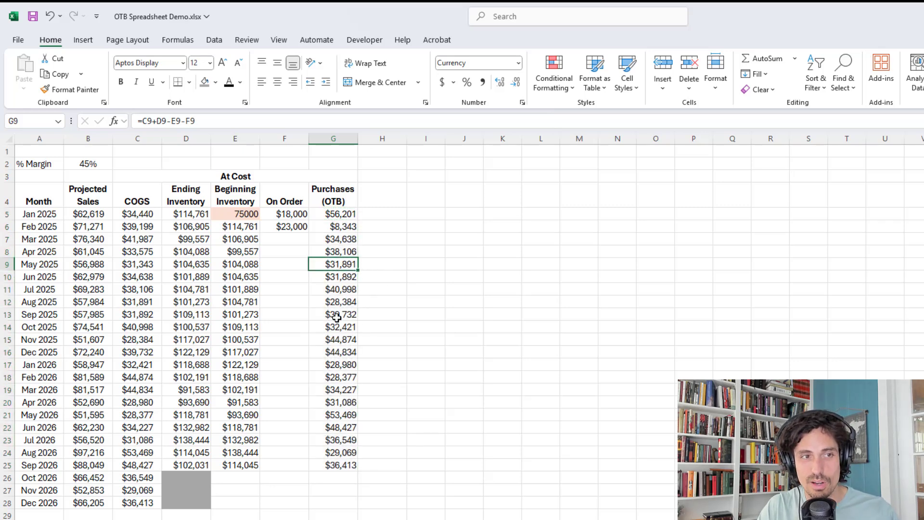
click(340, 290)
click(343, 315)
click(341, 340)
click(332, 376)
click(337, 415)
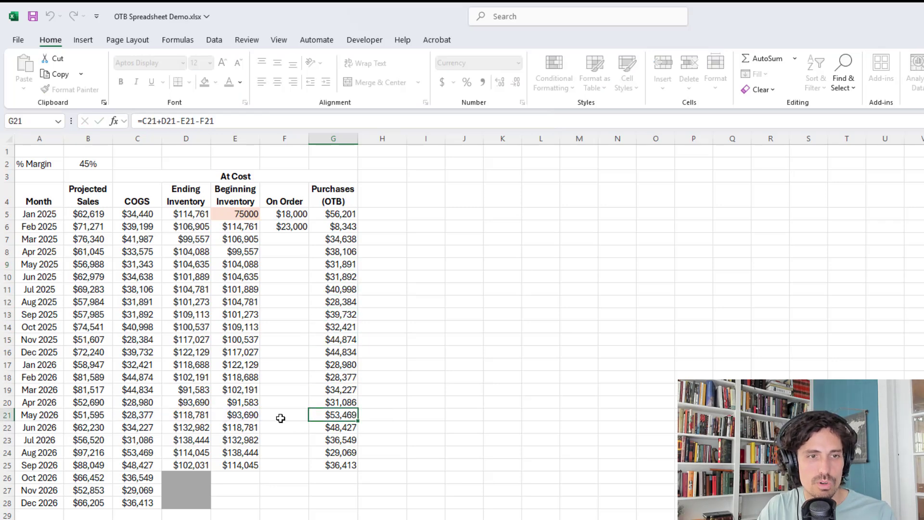
click(203, 417)
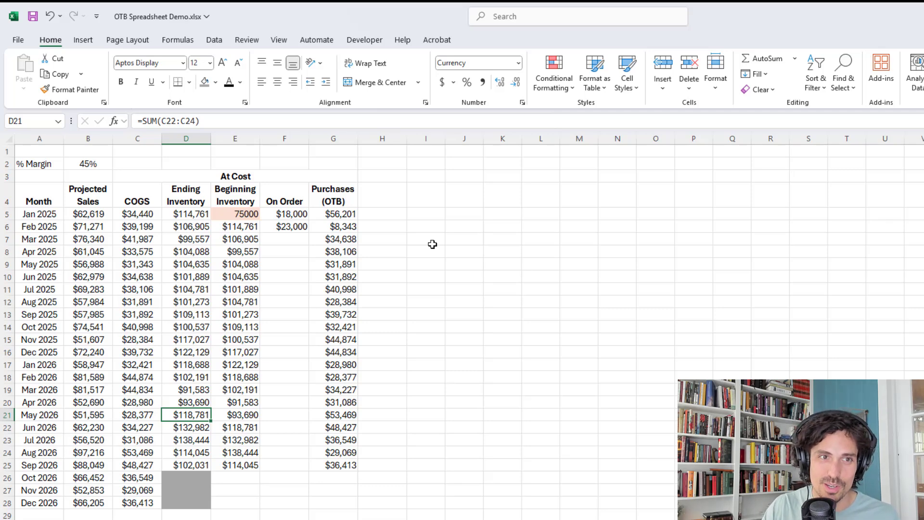
drag(35, 201, 339, 499)
click(467, 452)
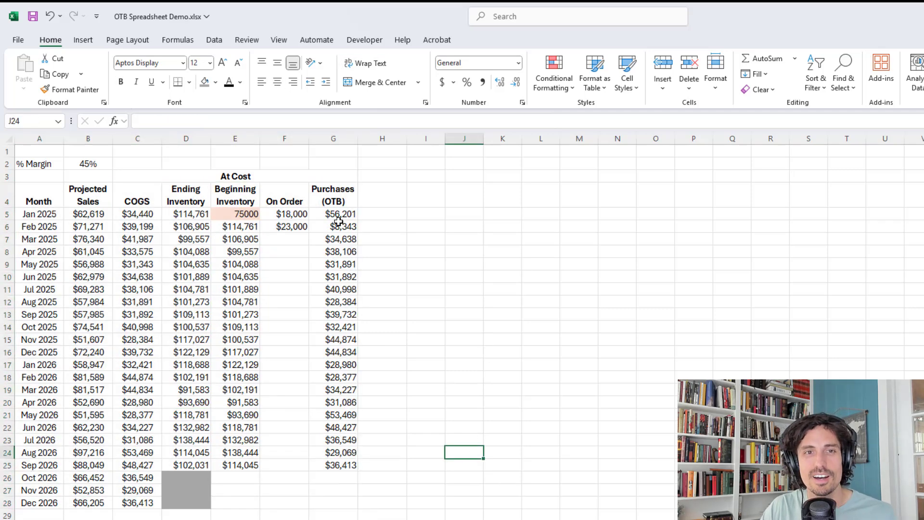
drag(52, 197, 339, 488)
click(427, 413)
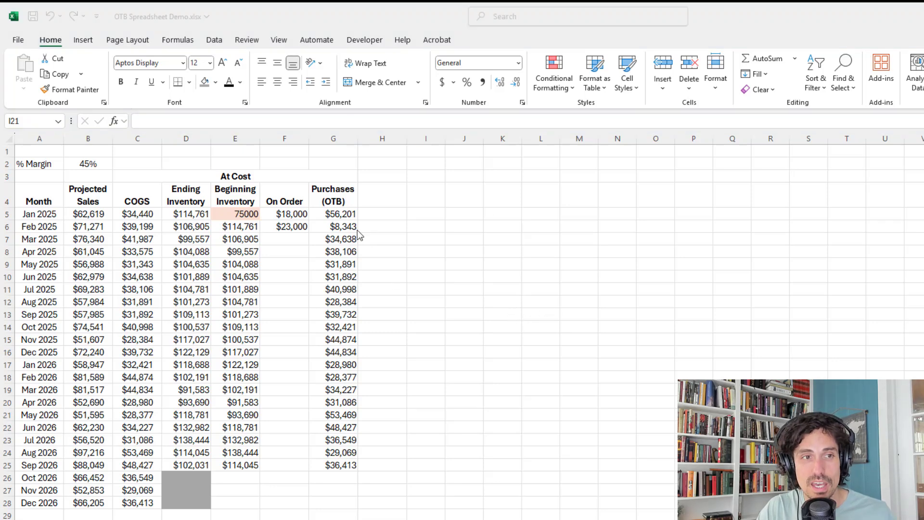
click(190, 228)
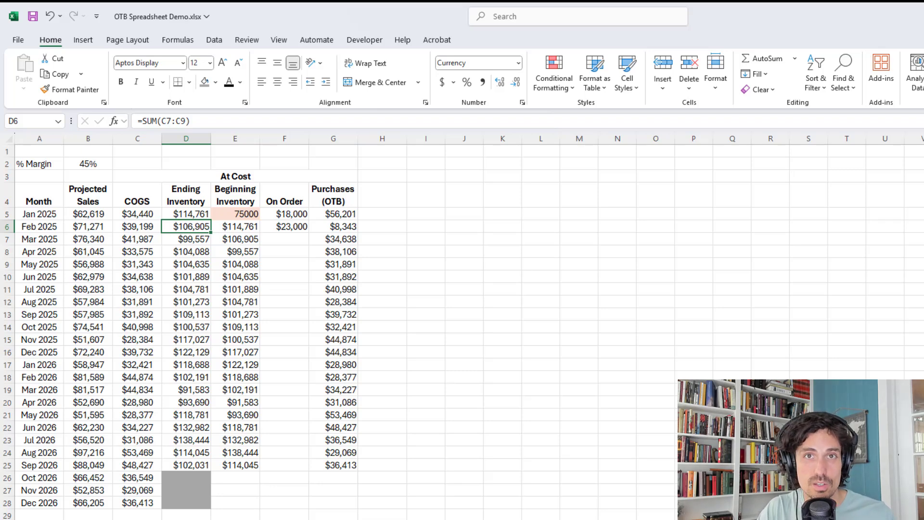
scroll(185, 302, down, 1)
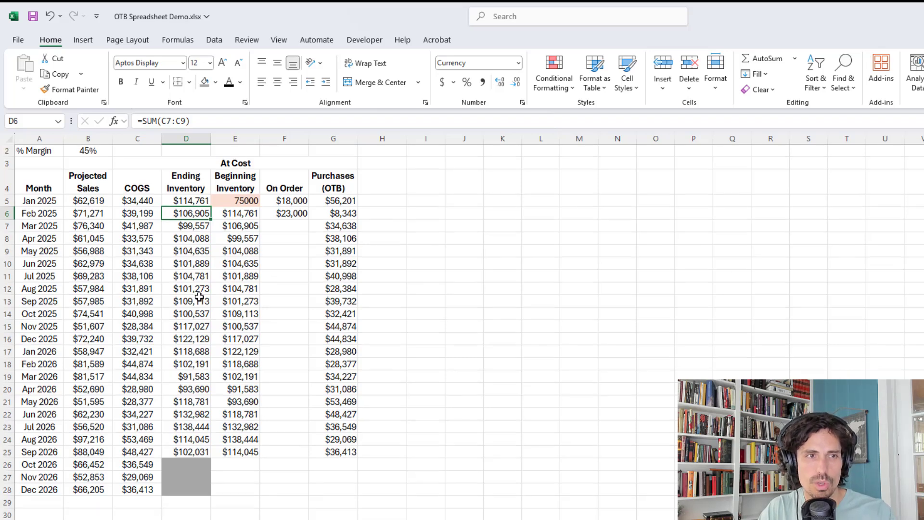
scroll(28, 230, up, 1)
drag(38, 213, 96, 354)
click(191, 239)
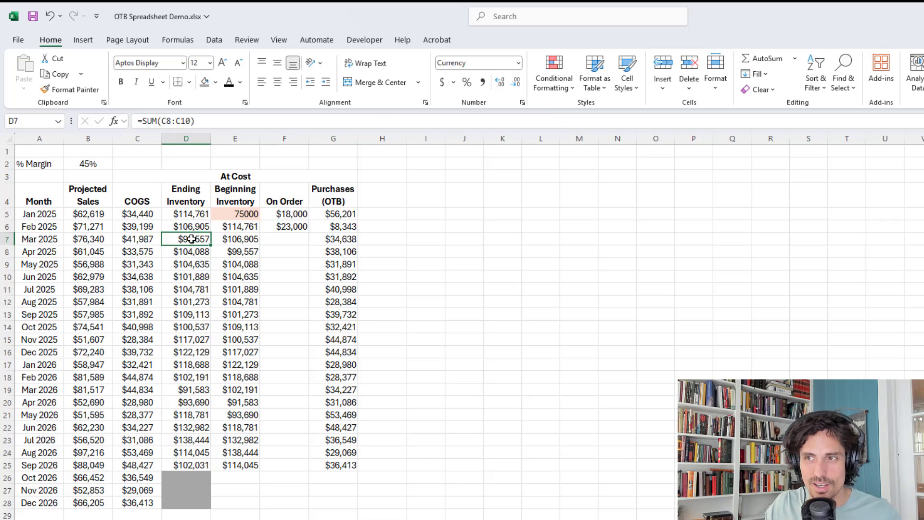